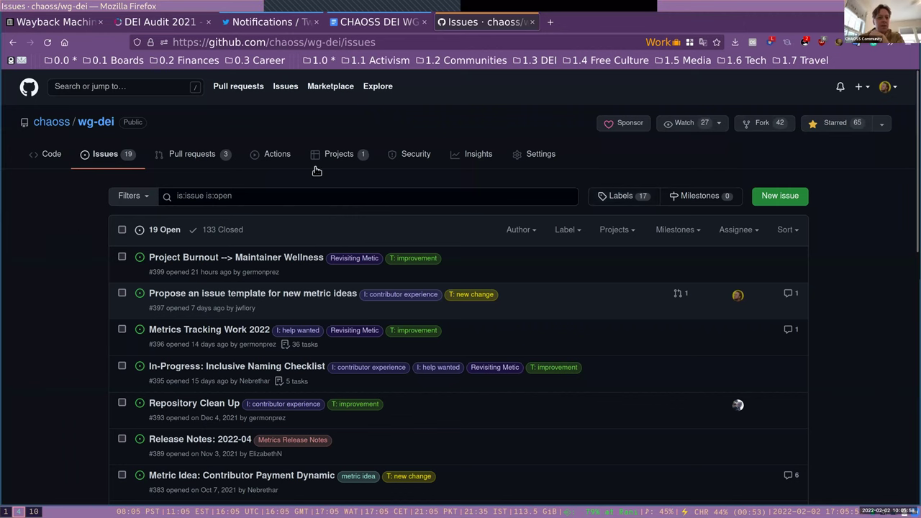
# - Open the wg-dei repository's Projects and Labels pages in separate background tabs
pyautogui.middleClick(340, 160)
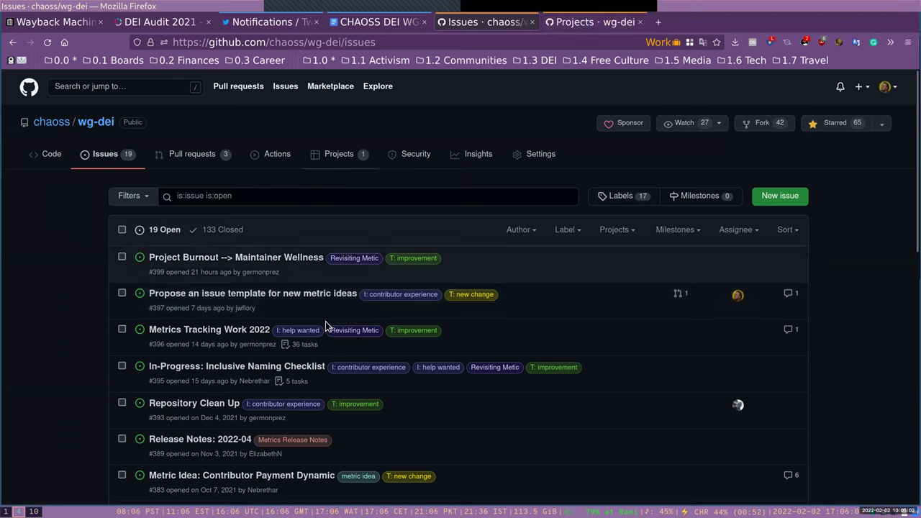
pyautogui.scroll(-2, 612, 128)
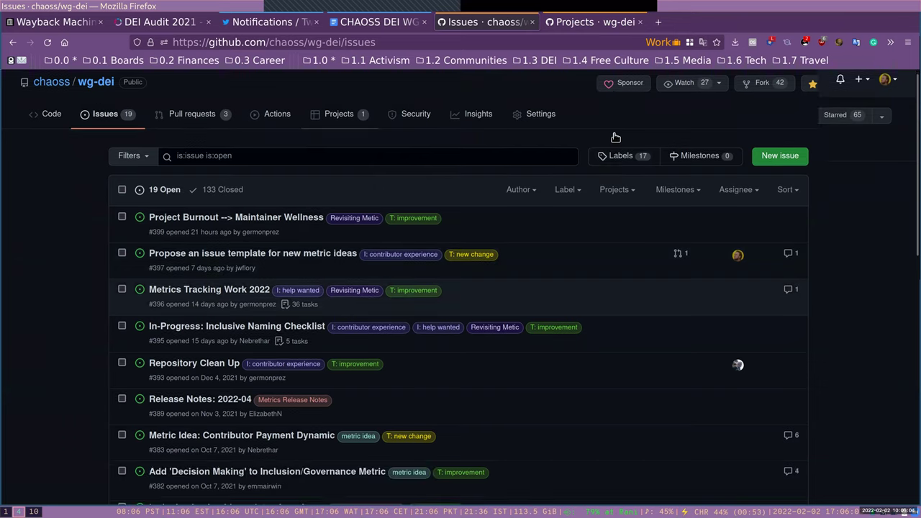
pyautogui.middleClick(616, 129)
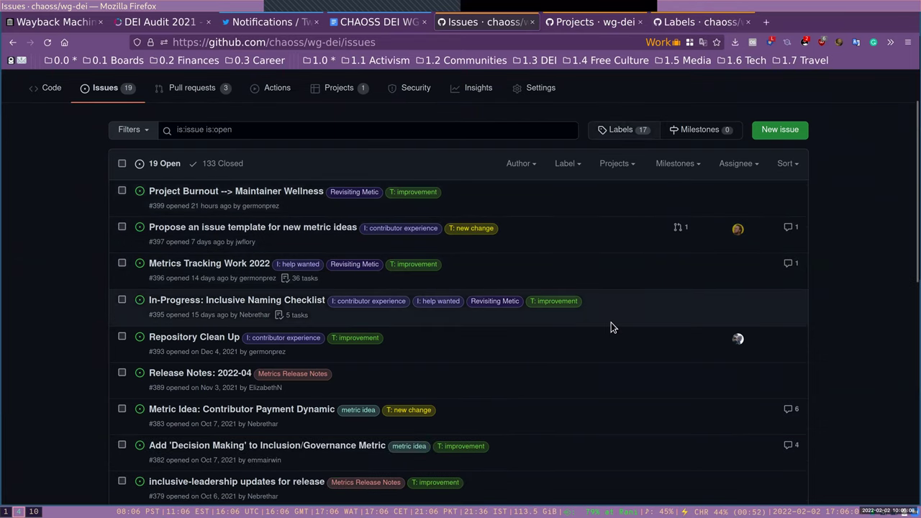
# - Look over the open issues list and the labels assigned to each issue
pyautogui.scroll(1, 591, 290)
pyautogui.scroll(-1, 343, 156)
pyautogui.scroll(1, 430, 225)
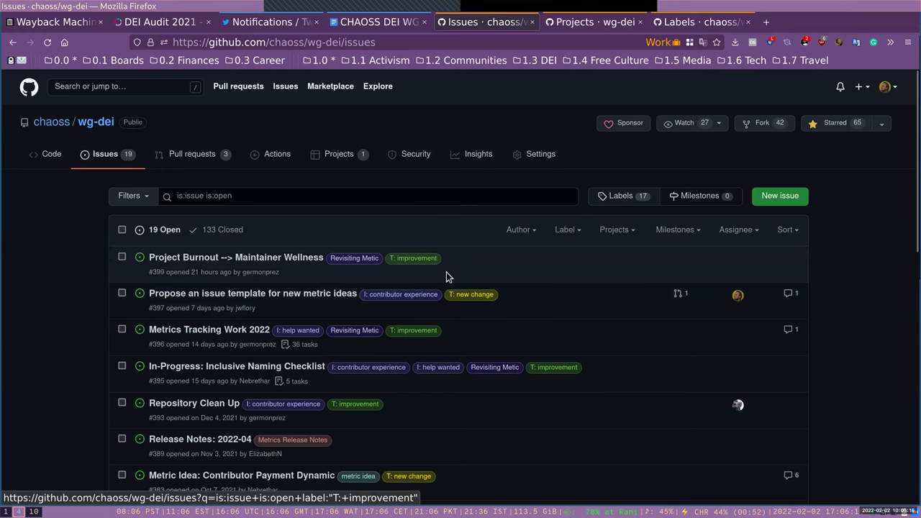
pyautogui.scroll(-1, 485, 343)
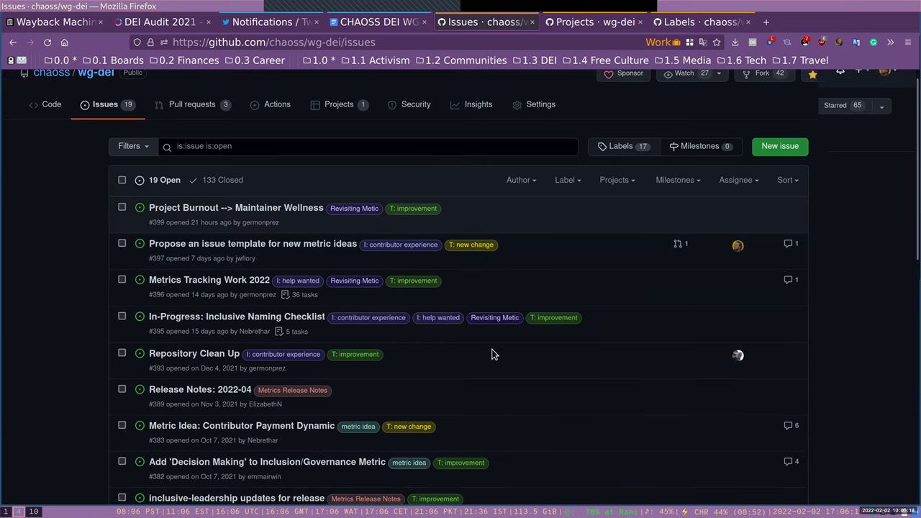
pyautogui.scroll(-1, 495, 351)
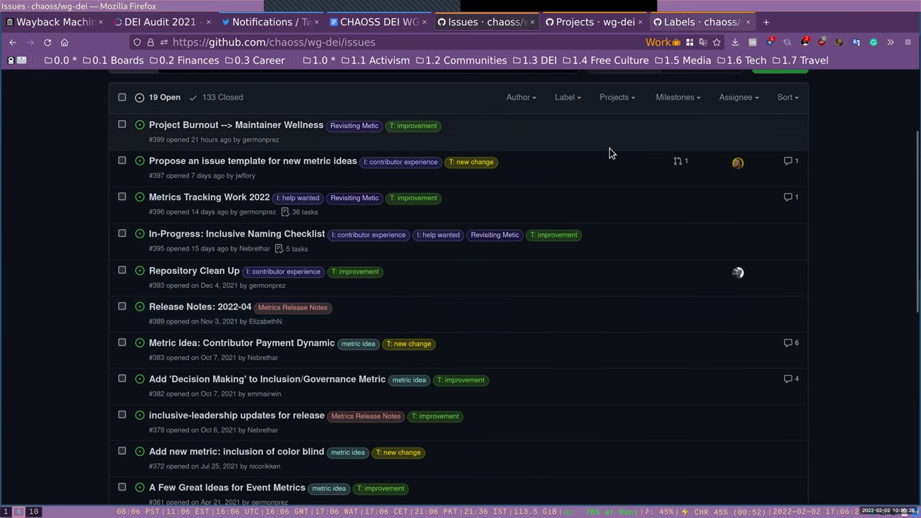
pyautogui.scroll(3, 611, 124)
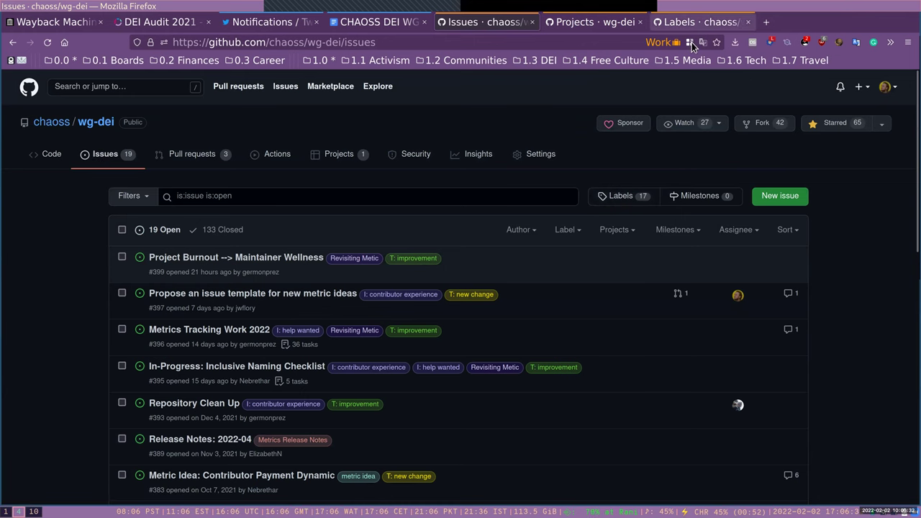
# - Examine the full list of wg-dei repository labels, including their prefixes and descriptions
pyautogui.click(697, 22)
pyautogui.scroll(-2, 508, 229)
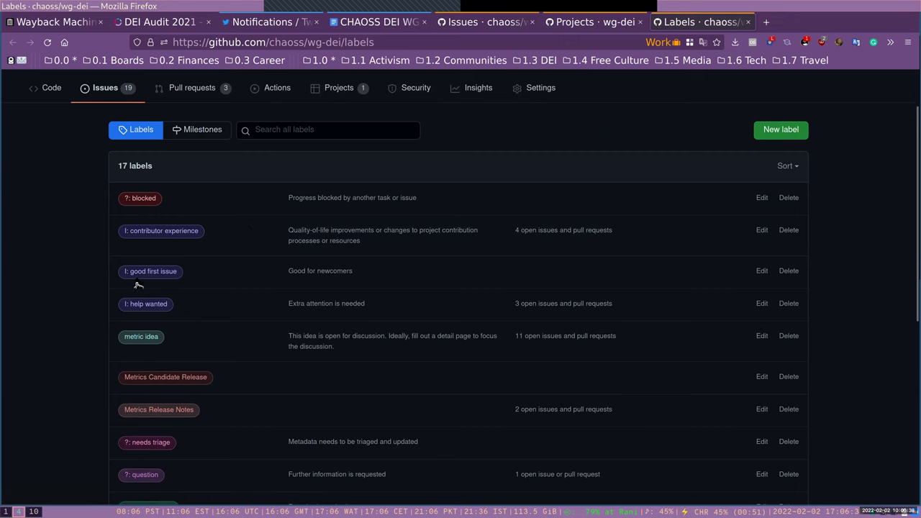
pyautogui.scroll(-4, 115, 277)
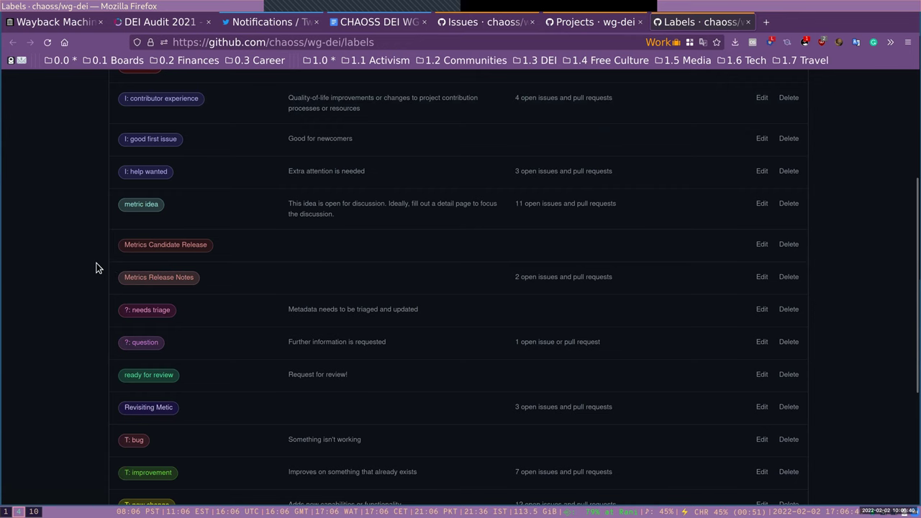
pyautogui.scroll(2, 96, 267)
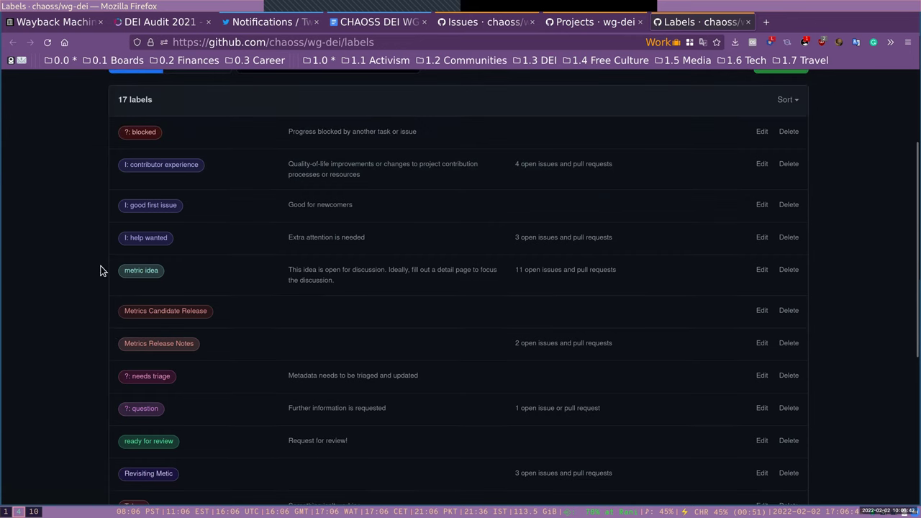
pyautogui.scroll(-6, 90, 263)
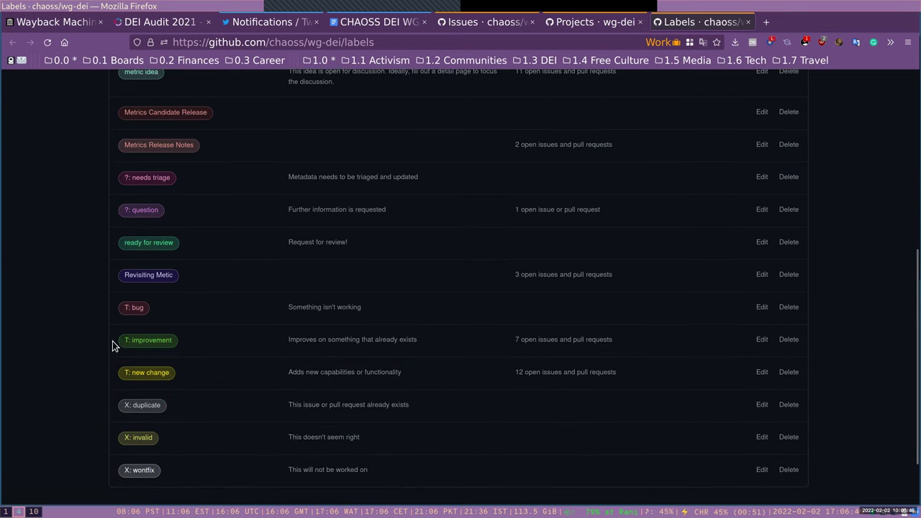
pyautogui.scroll(2, 114, 340)
pyautogui.scroll(4, 126, 312)
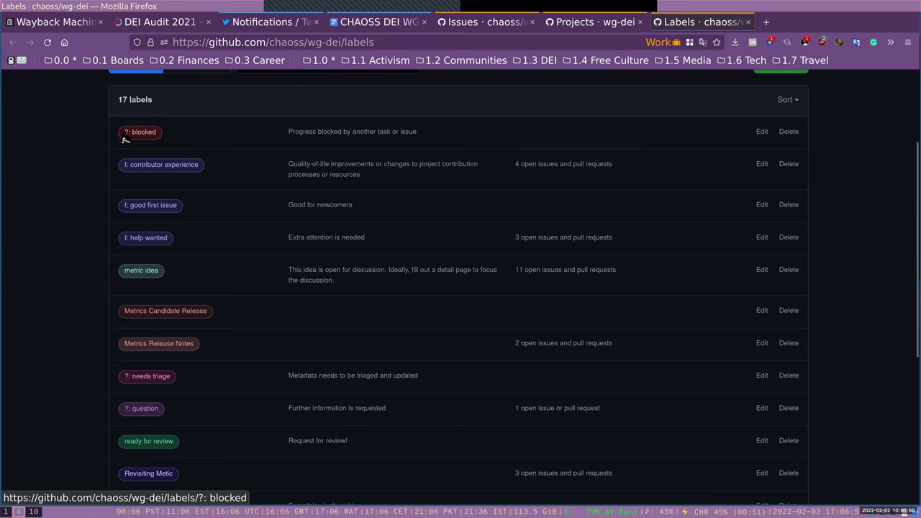
# - Open the UNICEF Open Source Inventory maintainer's guide in a new tab, searching for "maintainers"
pyautogui.hotkey('ctrl', 't')
pyautogui.write('maintainers')
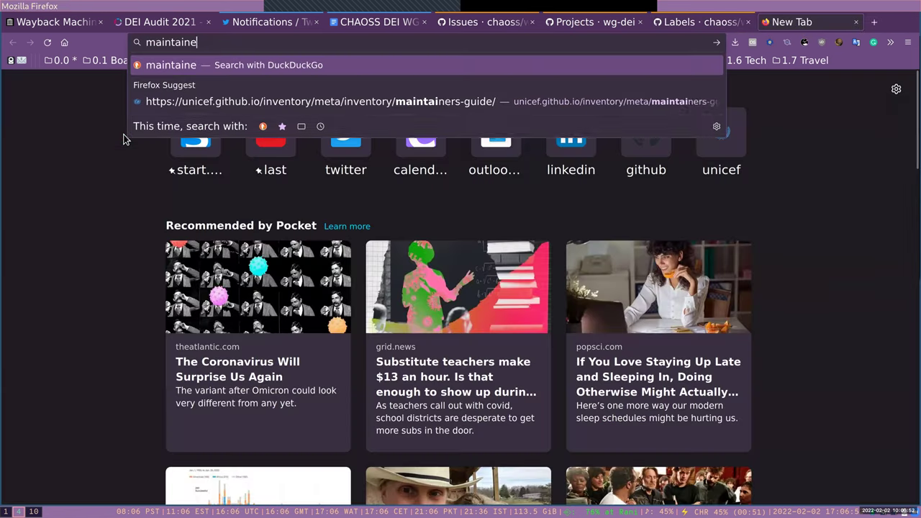
pyautogui.press('Down')
pyautogui.press('Return')
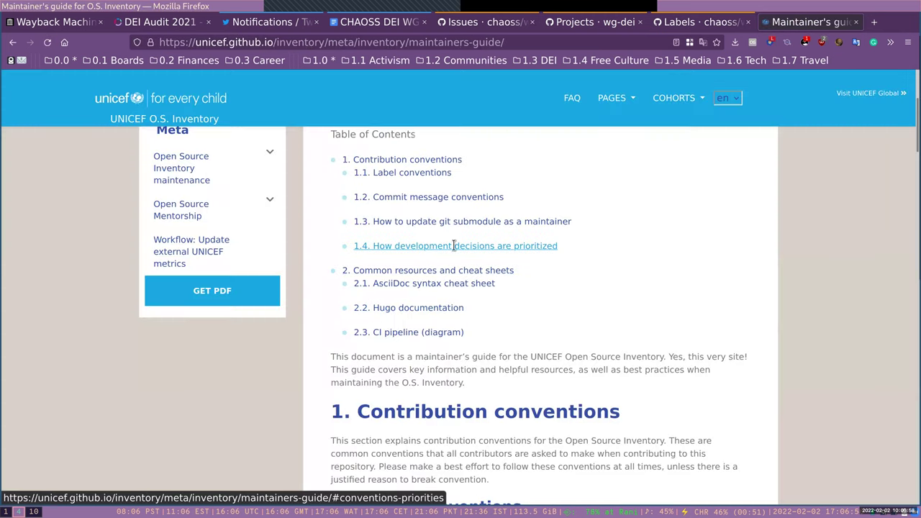
# - Go to section 1.1, Label conventions, in the maintainer's guide
pyautogui.scroll(-15, 455, 249)
pyautogui.scroll(5, 453, 243)
pyautogui.scroll(8, 446, 254)
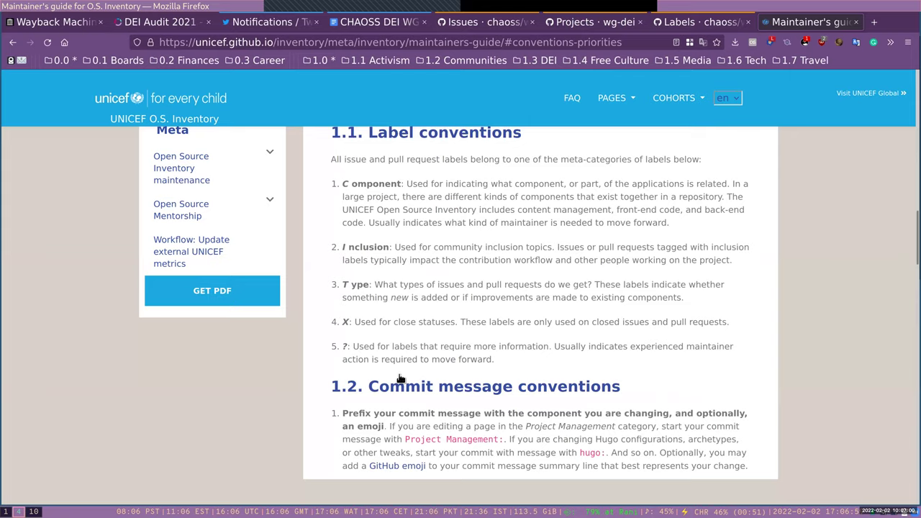
pyautogui.scroll(10, 444, 232)
pyautogui.scroll(-10, 435, 239)
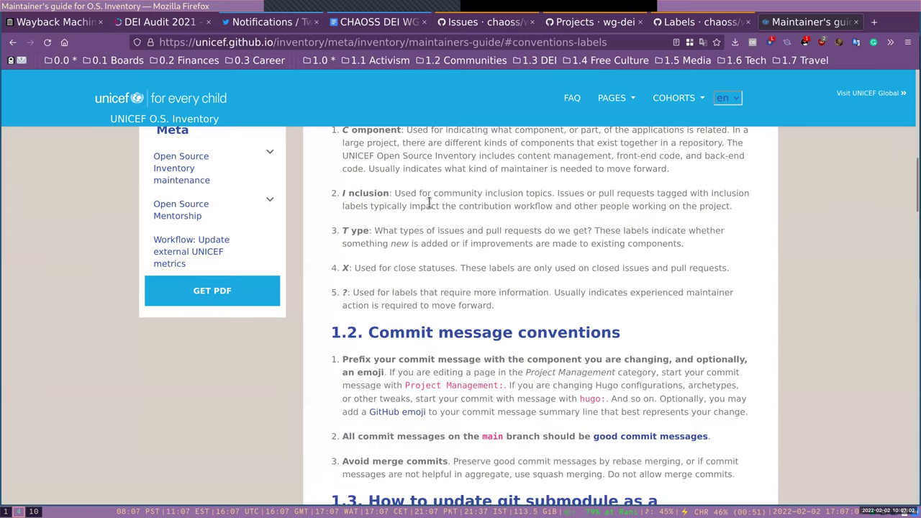
pyautogui.scroll(2, 410, 219)
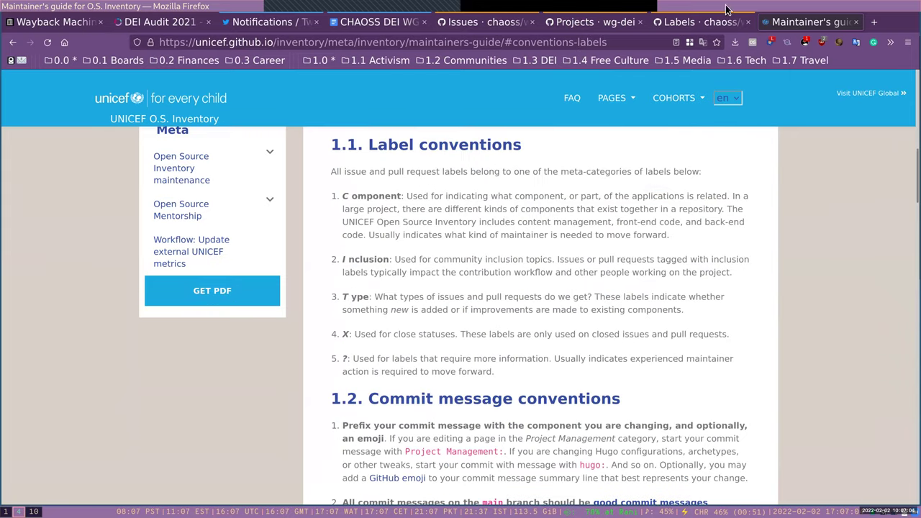
# - View the open issues and pull requests labelled "I: contributor experience" in a separate tab from the wg-dei labels page, and close that tab
pyautogui.hotkey('ctrl', 'pageup')
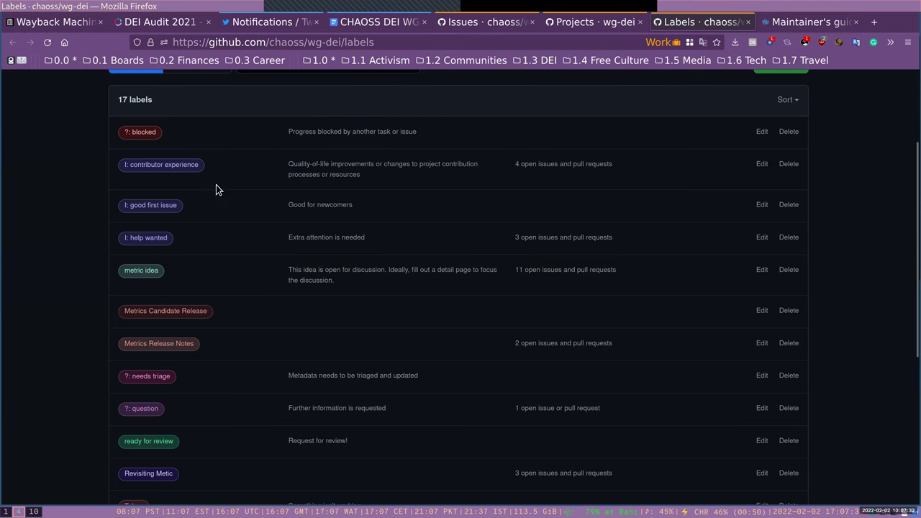
pyautogui.scroll(2, 225, 215)
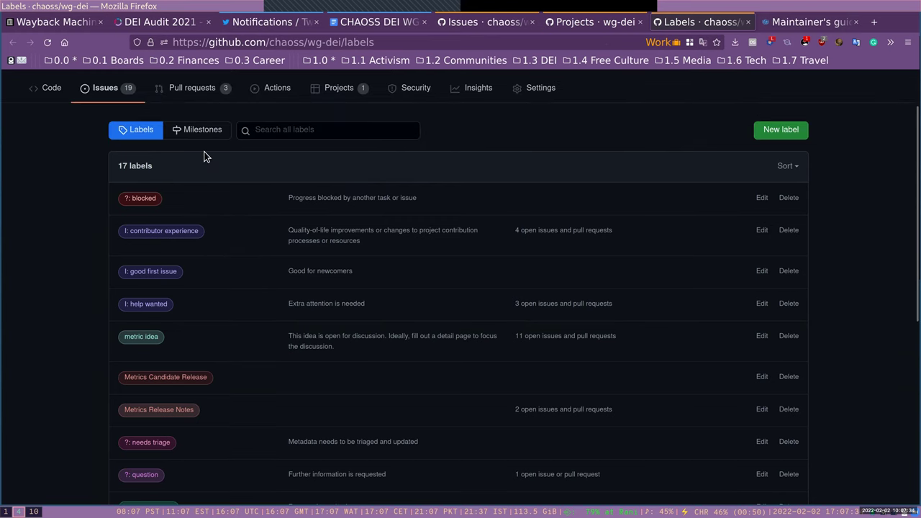
pyautogui.scroll(2, 216, 244)
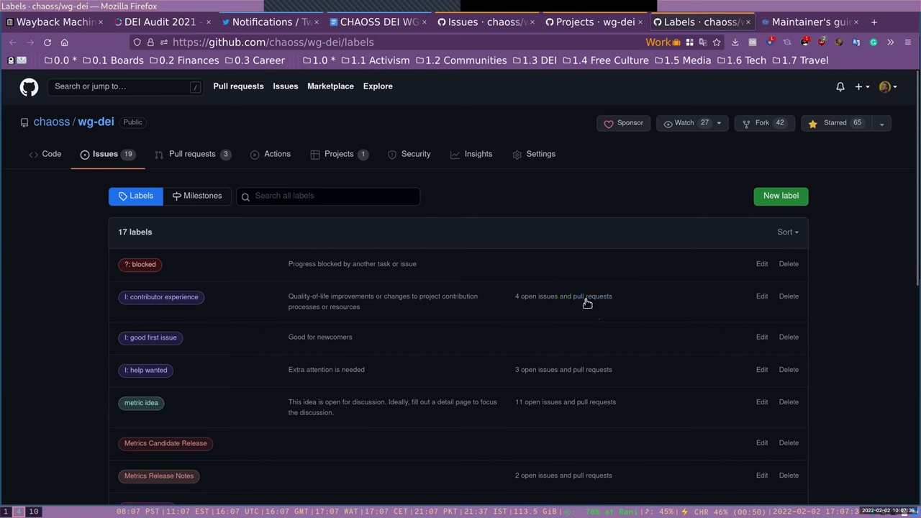
pyautogui.middleClick(586, 303)
pyautogui.hotkey('ctrl', 'Tab')
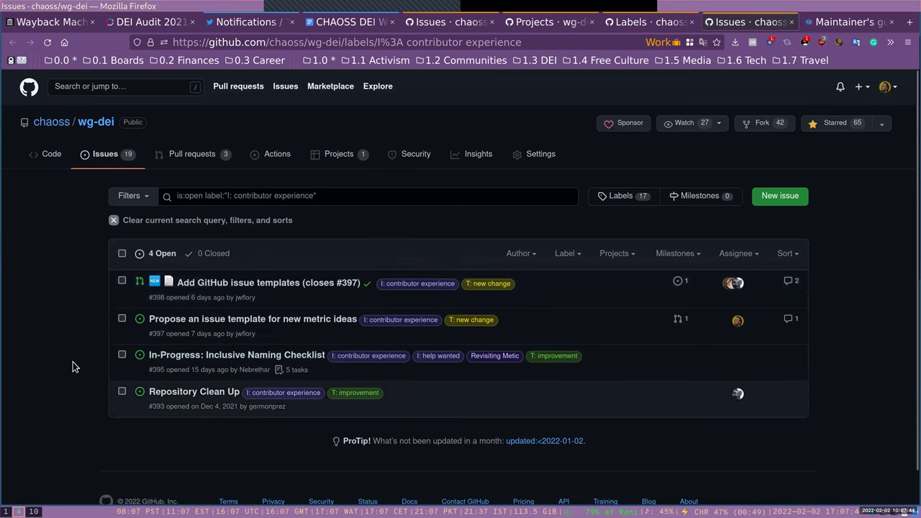
pyautogui.moveTo(196, 397)
pyautogui.click(792, 21)
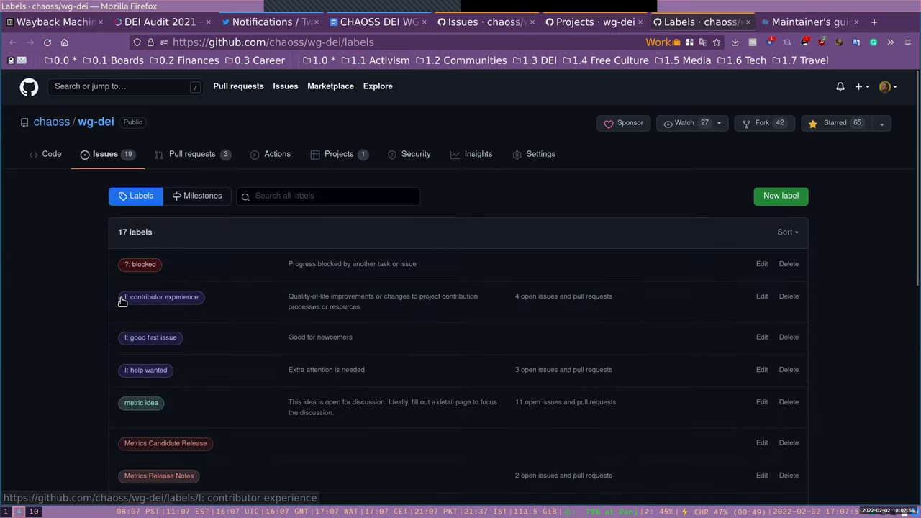
# - Check the guide's label conventions and examine the "T:" labels in the wg-dei labels list
pyautogui.click(776, 21)
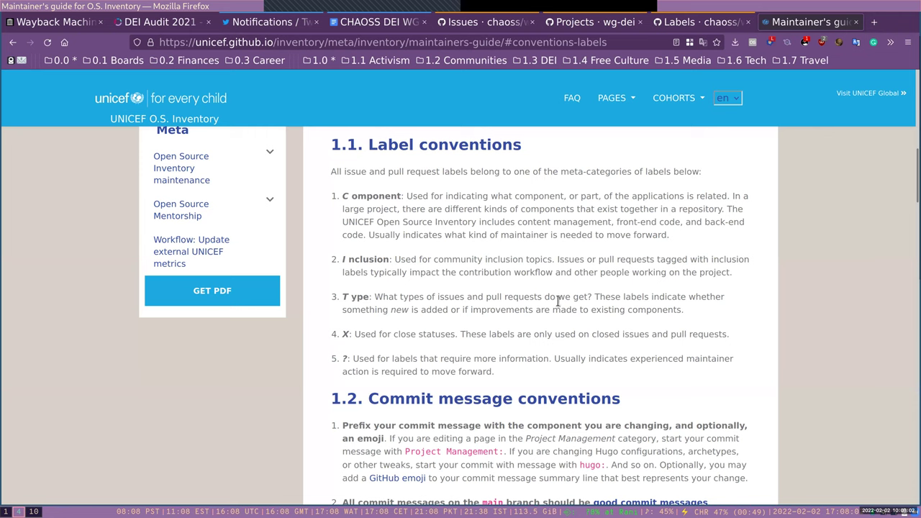
pyautogui.click(704, 23)
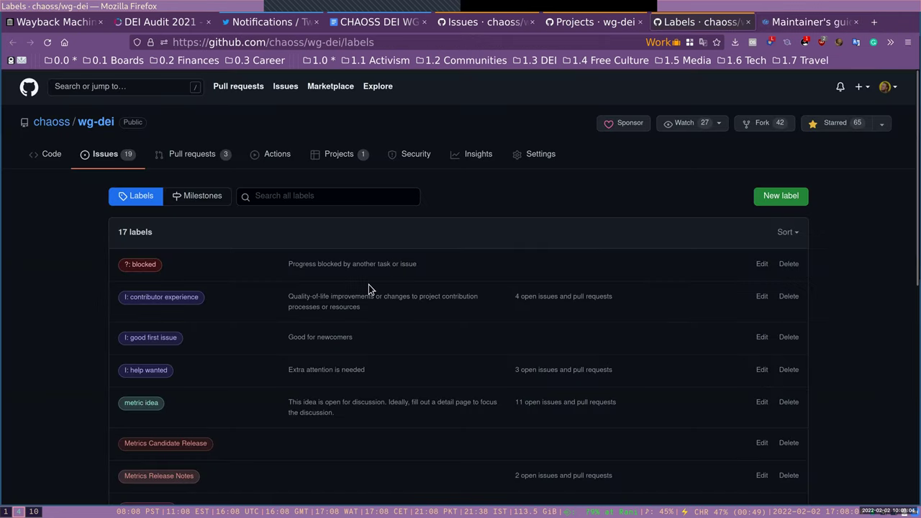
pyautogui.scroll(-5, 370, 288)
pyautogui.scroll(-1, 289, 312)
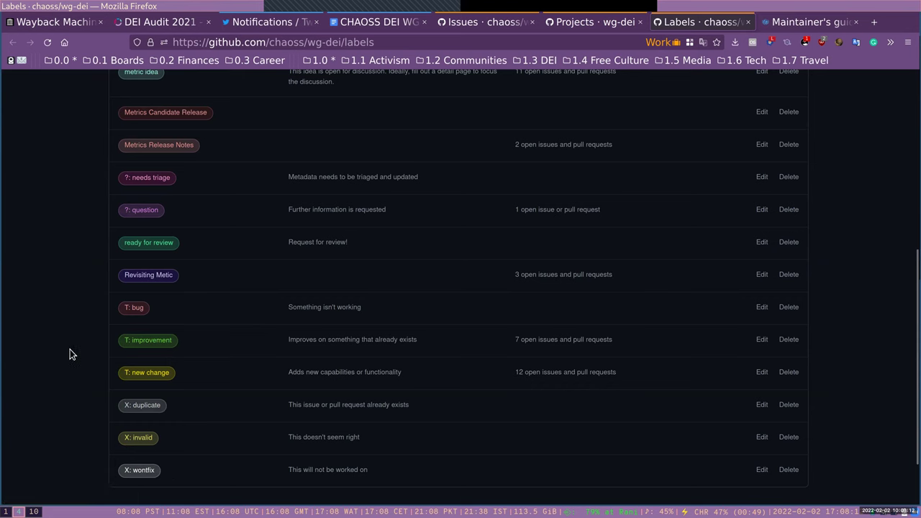
pyautogui.scroll(-1, 137, 274)
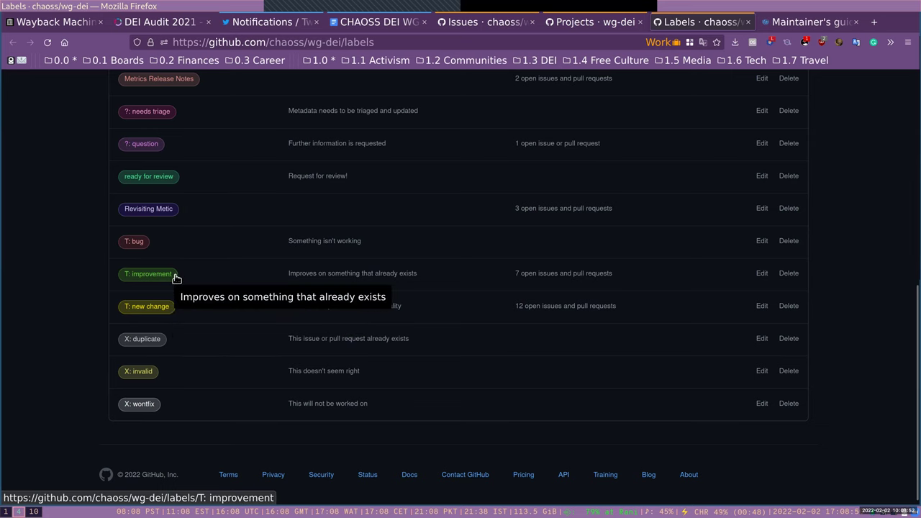
# - Read the guide's X convention for close statuses and compare it with the "X:" labels and the rest of the wg-dei list
pyautogui.click(793, 27)
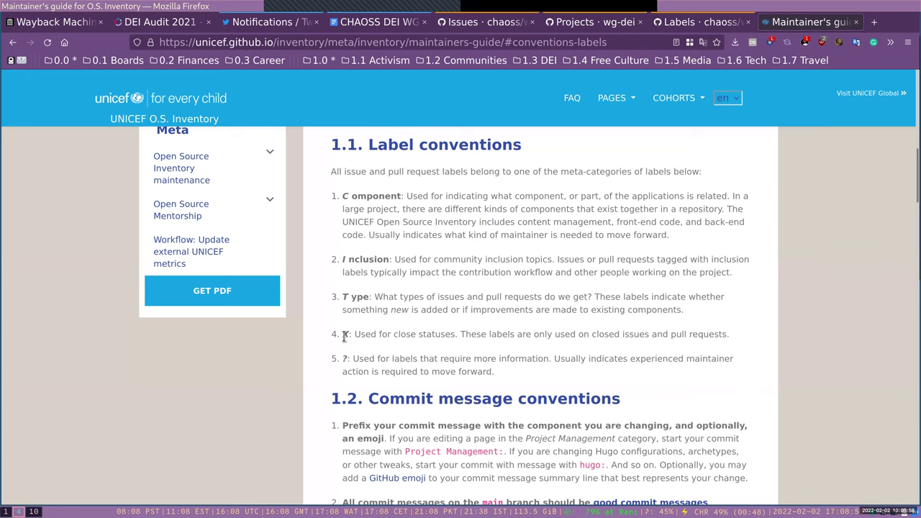
pyautogui.click(698, 26)
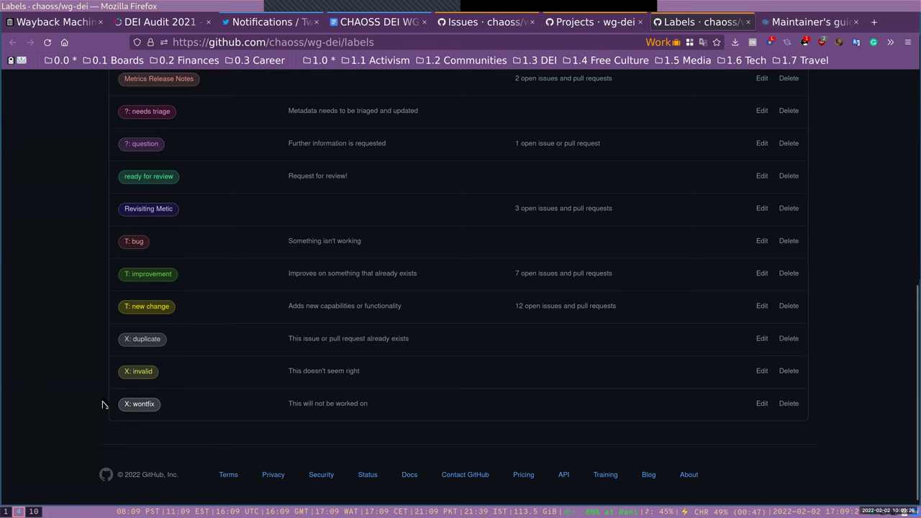
pyautogui.scroll(2, 102, 404)
pyautogui.scroll(-2, 102, 404)
pyautogui.scroll(2, 103, 405)
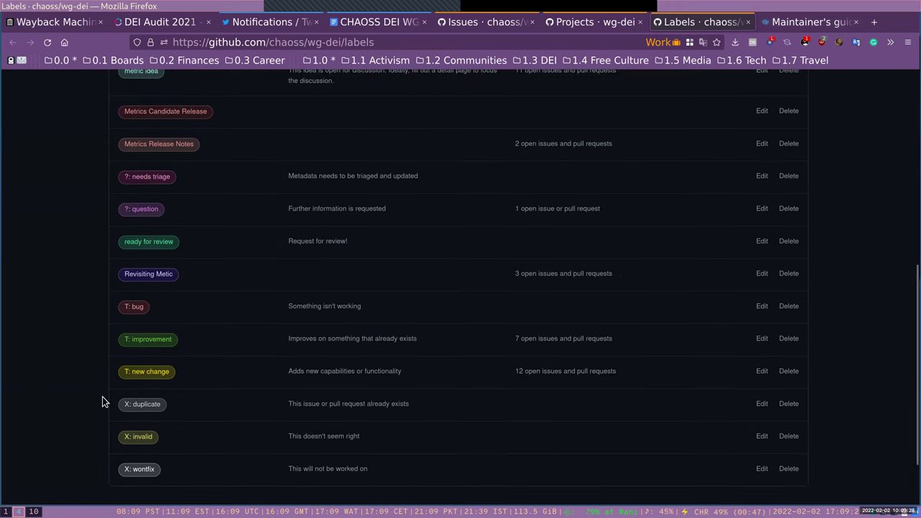
pyautogui.scroll(6, 102, 405)
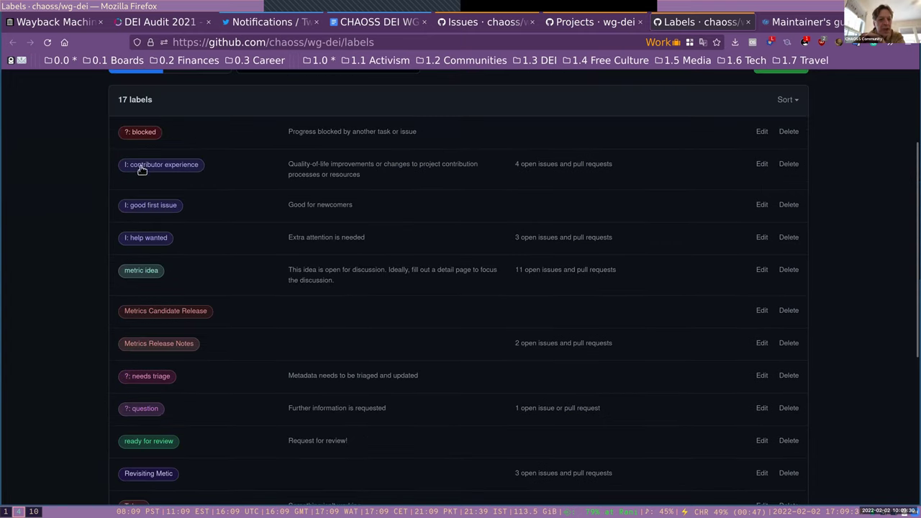
pyautogui.scroll(-8, 126, 337)
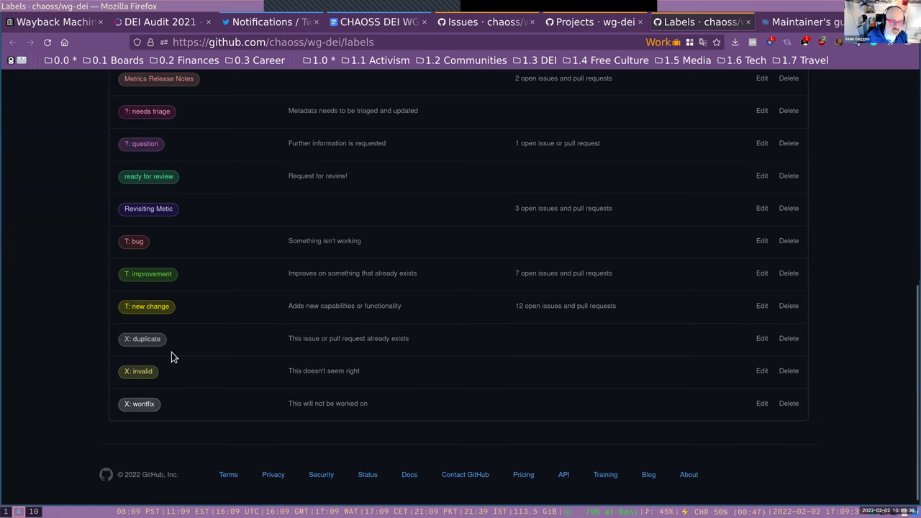
pyautogui.scroll(4, 173, 355)
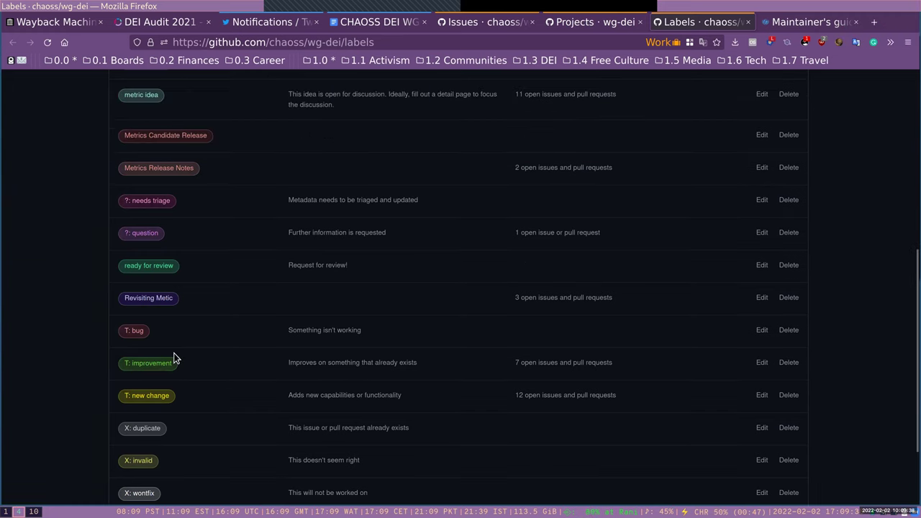
pyautogui.scroll(4, 173, 357)
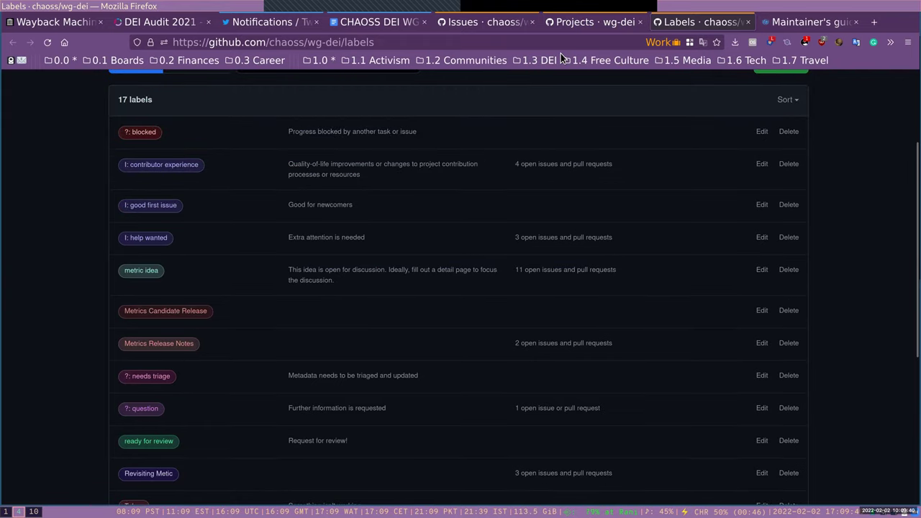
# - Highlight "require more information" in the "?" label convention of the maintainer's guide
pyautogui.click(792, 23)
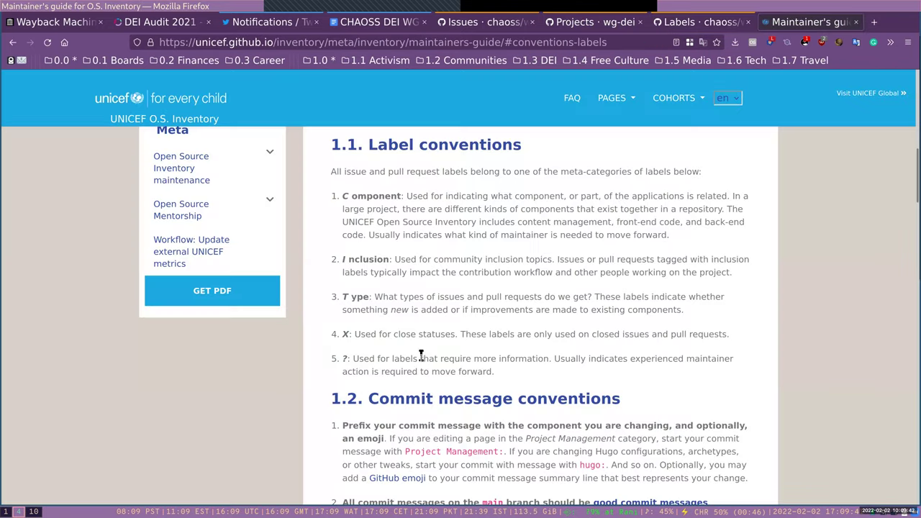
pyautogui.moveTo(439, 360); pyautogui.dragTo(550, 360)
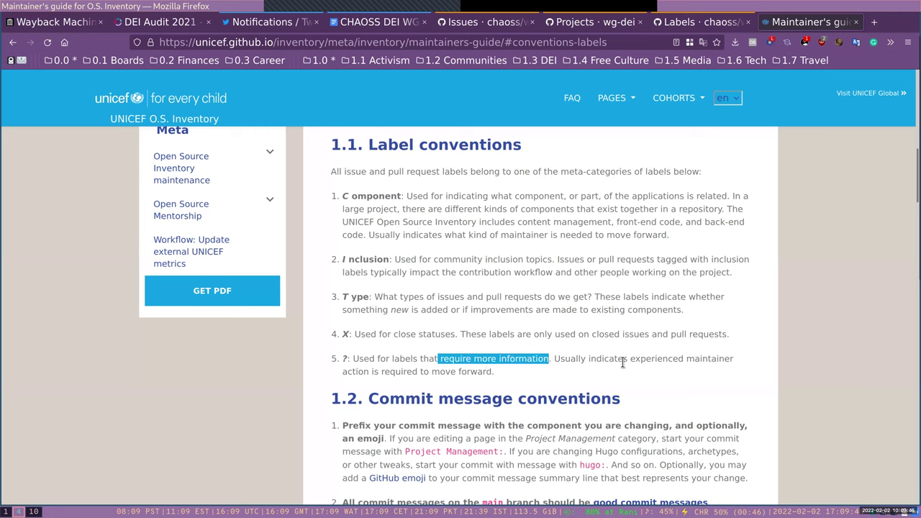
# - Highlight "experienced maintainer" in the guide's "?" label convention and return to the wg-dei labels list
pyautogui.moveTo(630, 360); pyautogui.dragTo(741, 369)
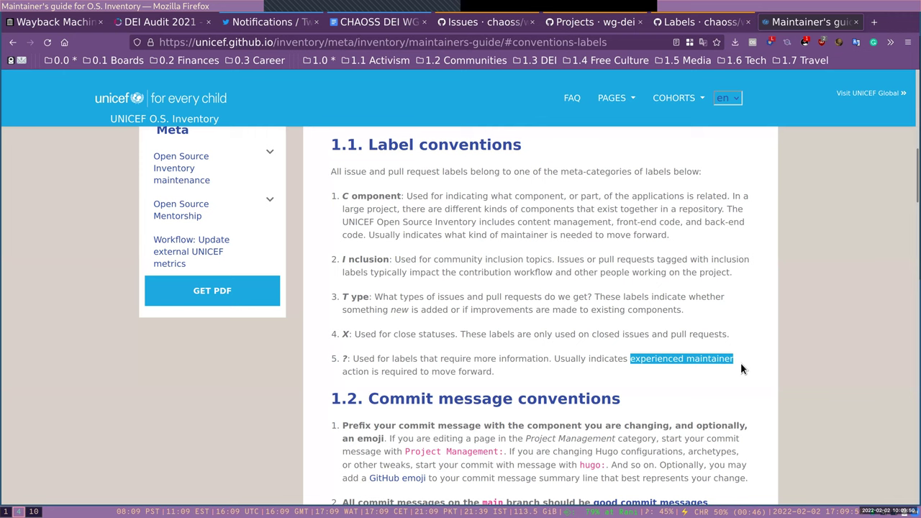
pyautogui.click(741, 360)
pyautogui.click(694, 22)
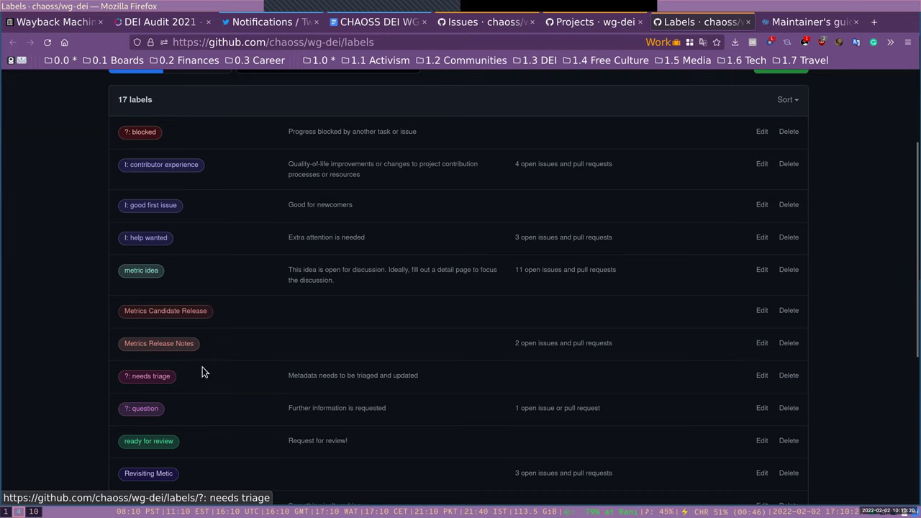
# - Open the changed files of the wg-dei pull request "Add GitHub issue templates (closes #397)"
pyautogui.scroll(4, 203, 372)
pyautogui.click(180, 154)
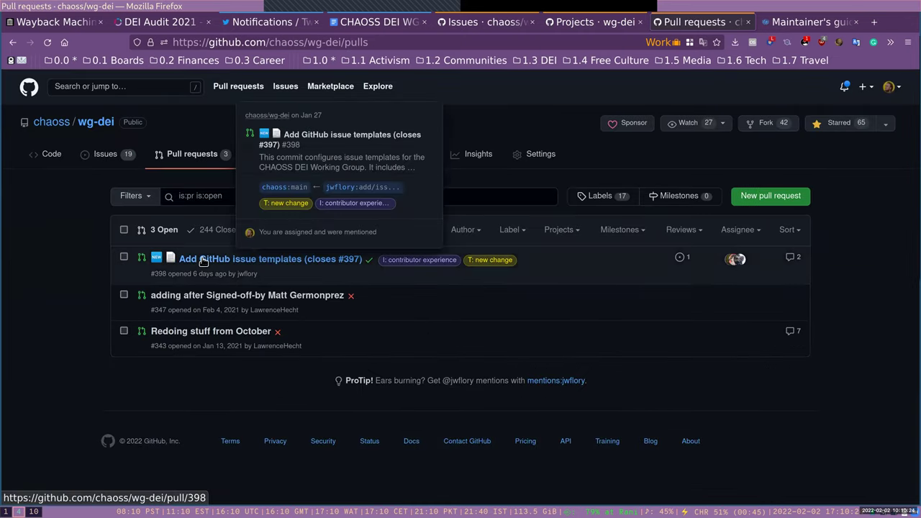
pyautogui.click(204, 261)
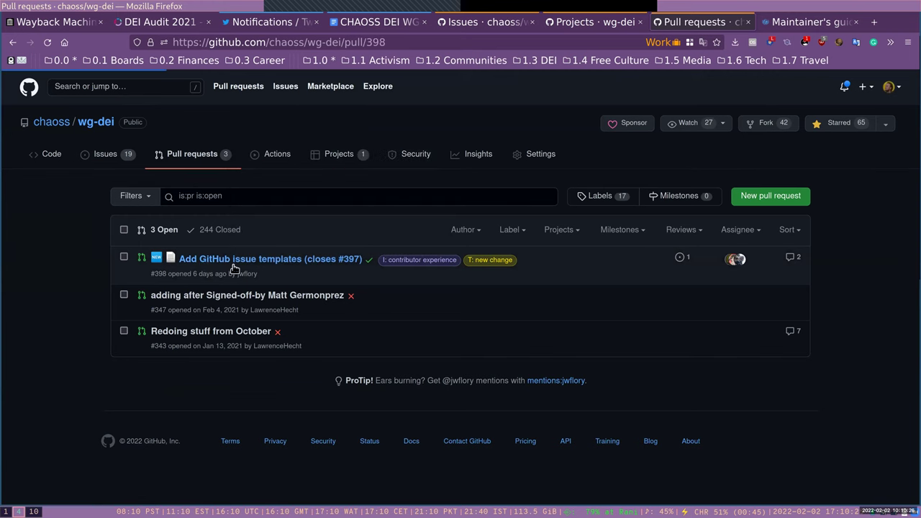
pyautogui.click(425, 266)
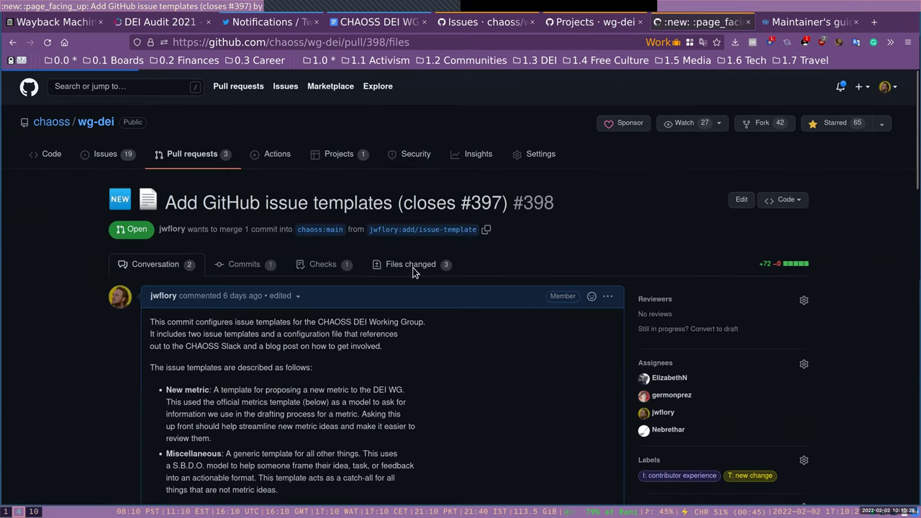
# - Highlight "?: needs triage" in the labels line of the 01-new-metric.md issue template
pyautogui.scroll(-3, 565, 273)
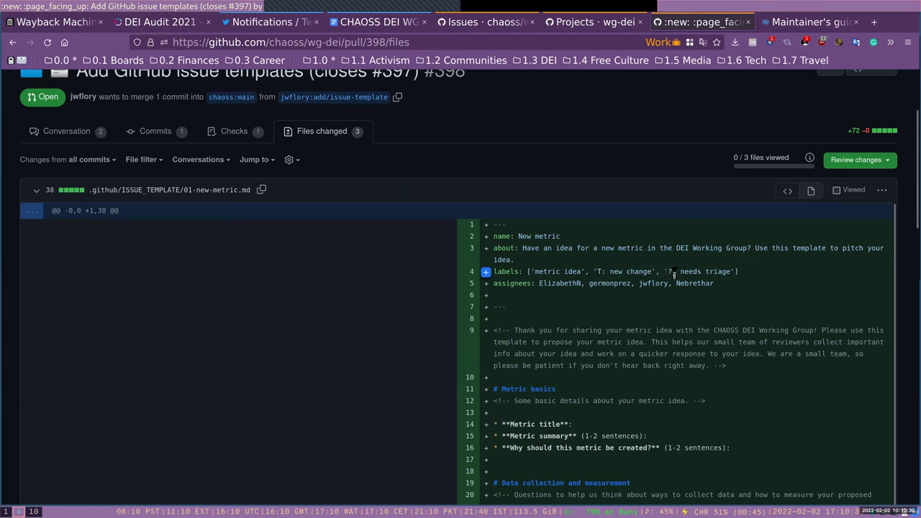
pyautogui.moveTo(669, 272); pyautogui.dragTo(733, 274)
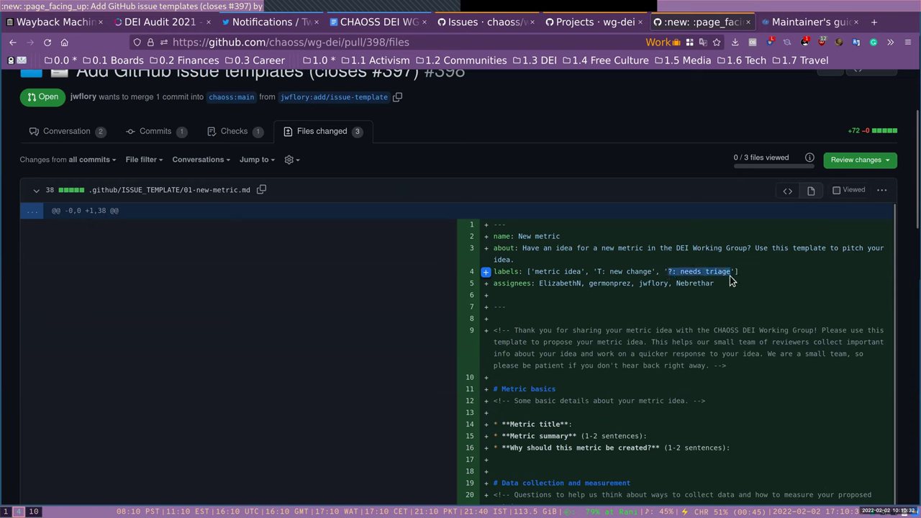
pyautogui.click(750, 278)
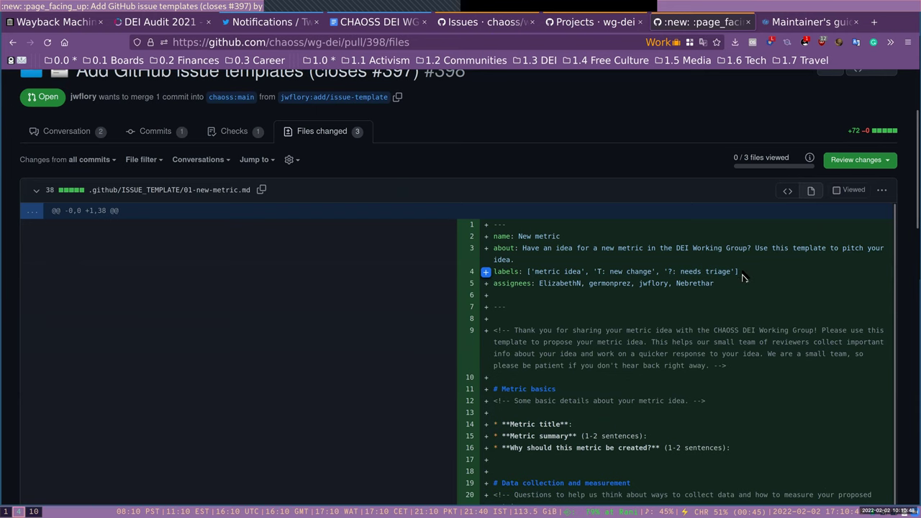
# - Highlight the "?: needs triage" label in the 02-misc.md issue template
pyautogui.scroll(-10, 624, 295)
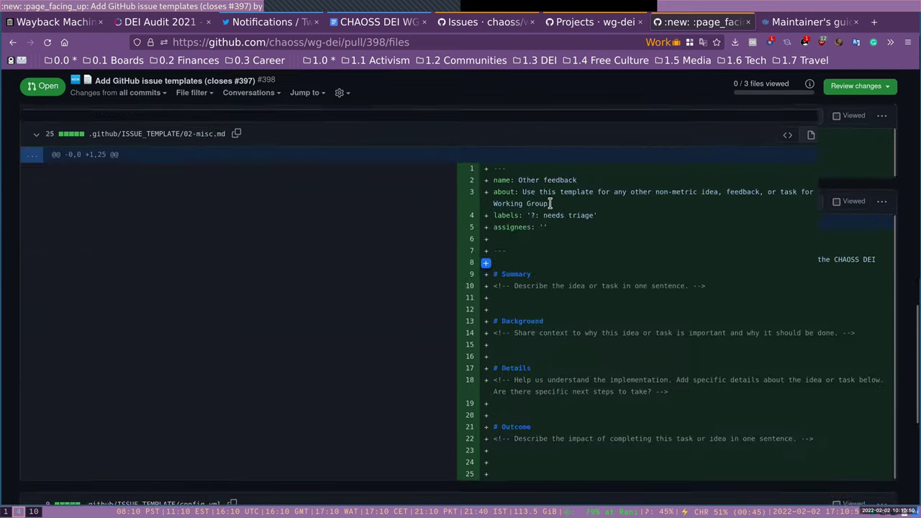
pyautogui.moveTo(595, 204); pyautogui.dragTo(531, 204)
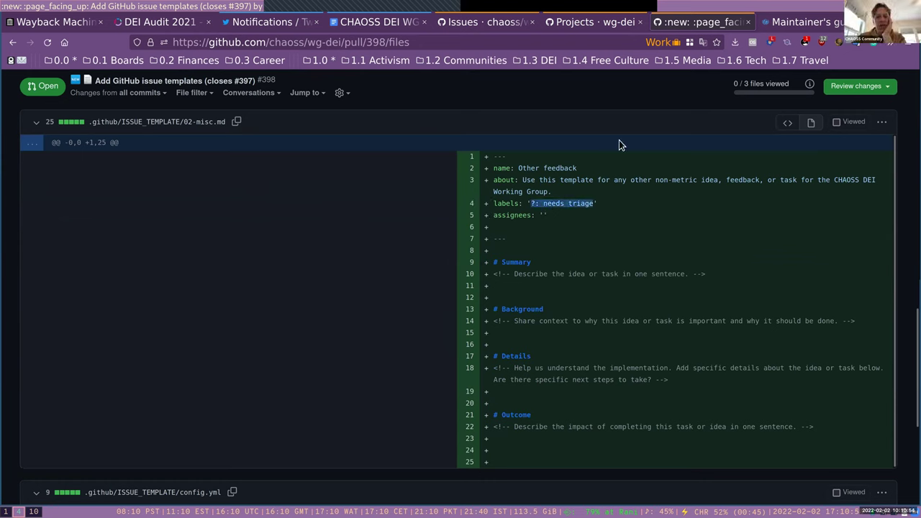
pyautogui.moveTo(625, 194)
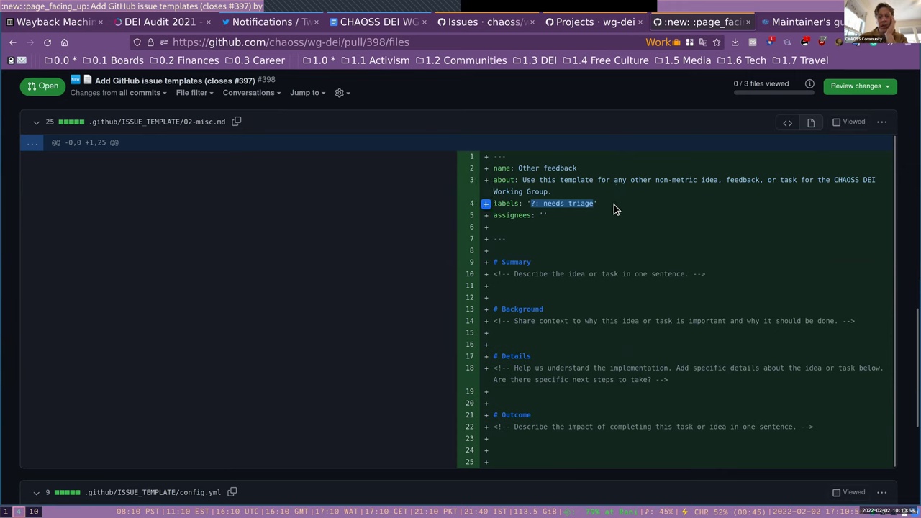
pyautogui.click(582, 204)
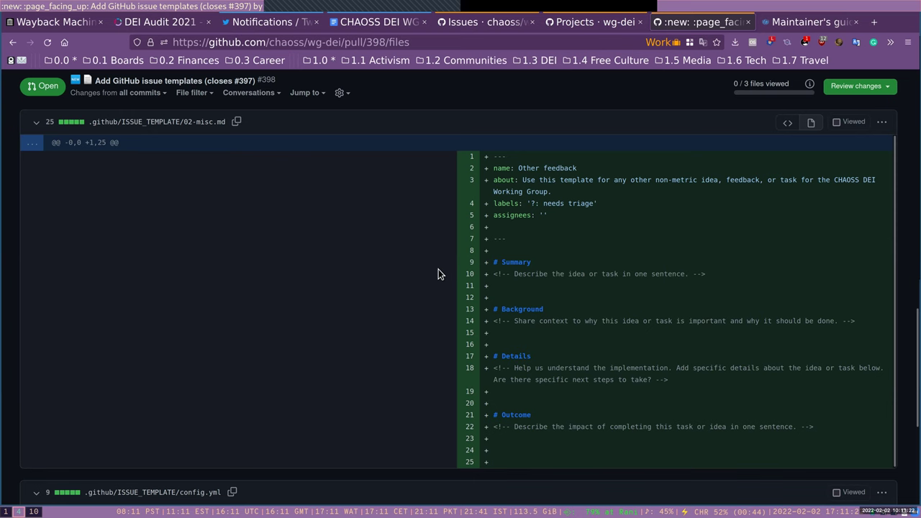
# - Check the meeting chat for messages and return to the pull request's changed files in Firefox
pyautogui.scroll(10, 428, 270)
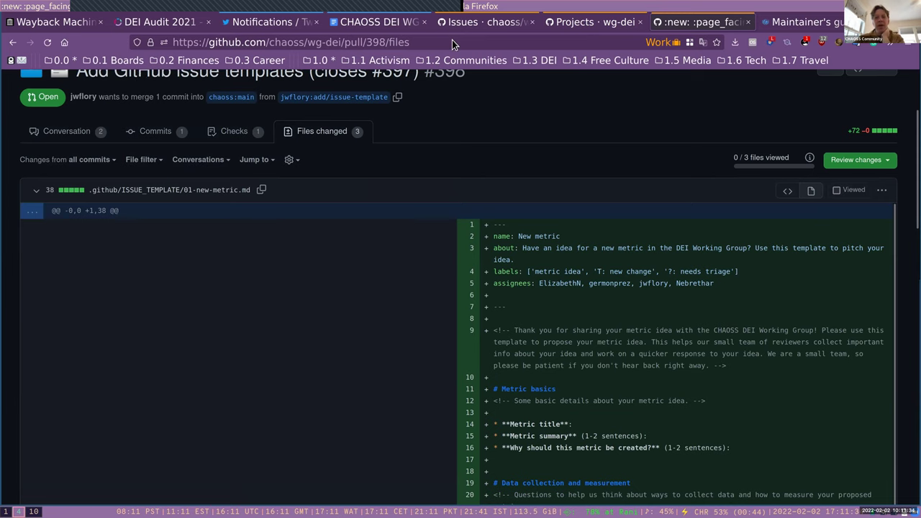
pyautogui.hotkey('alt', 'Tab')
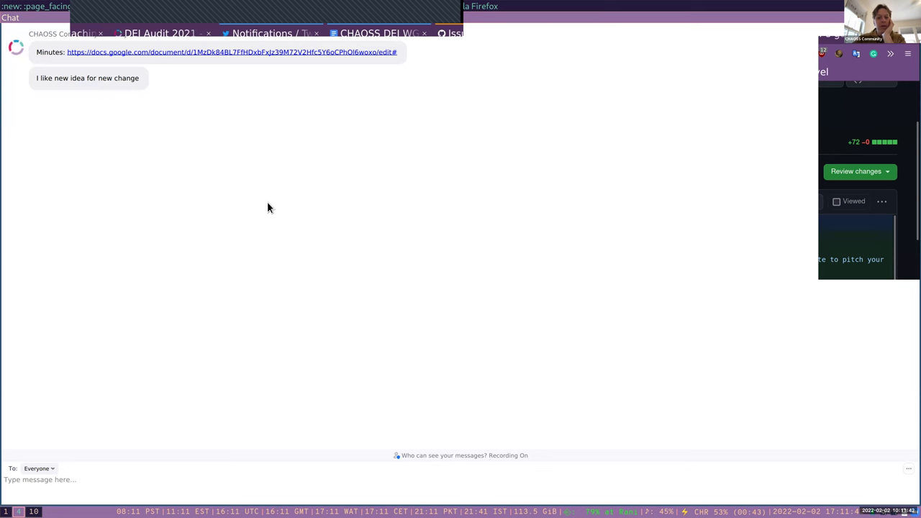
pyautogui.hotkey('alt', 'Tab')
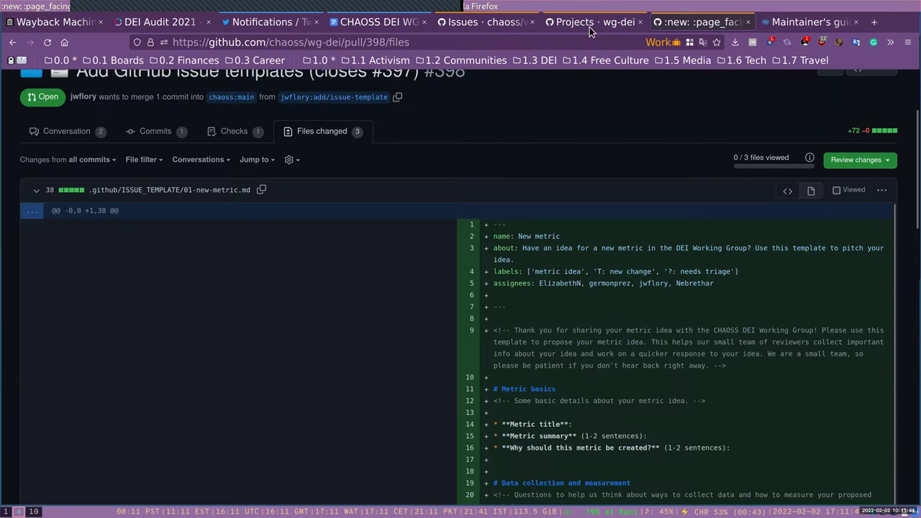
# - Rename the wg-dei label "T: new change" to "T: new idea" and save the change
pyautogui.click(115, 89)
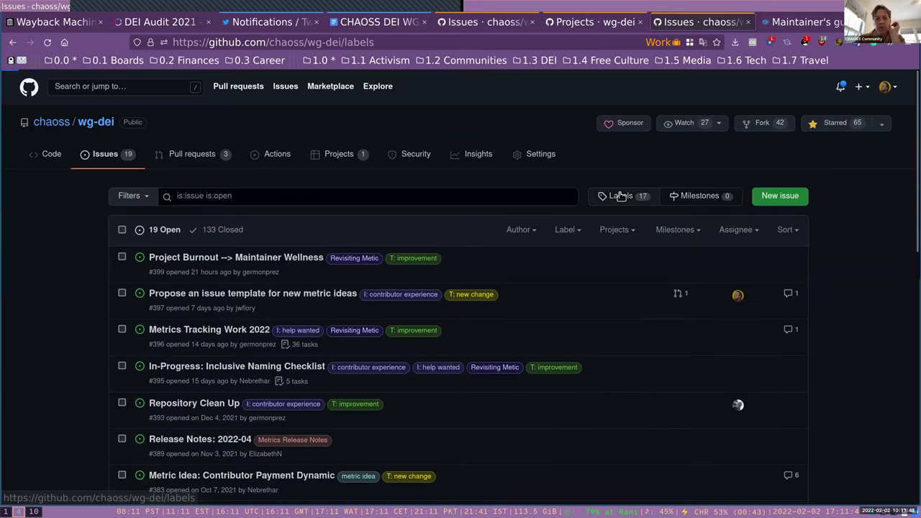
pyautogui.click(617, 195)
pyautogui.scroll(-5, 515, 329)
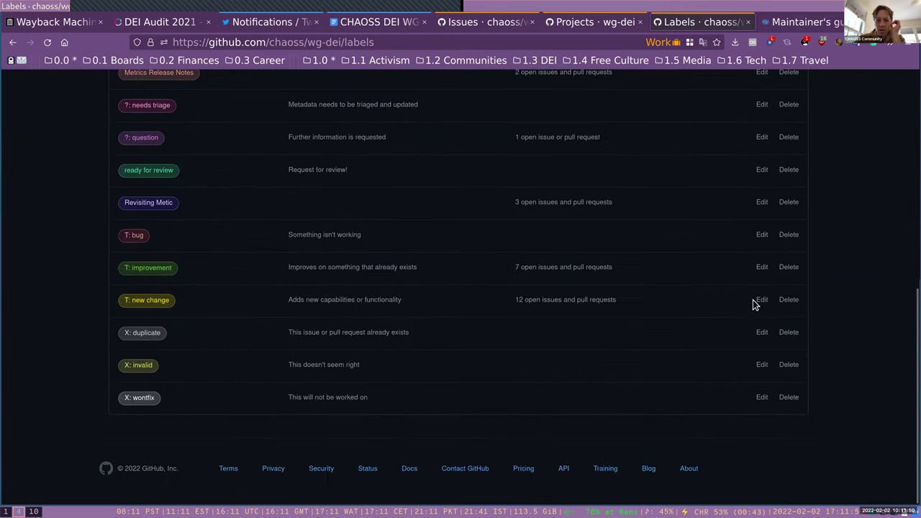
pyautogui.click(762, 304)
pyautogui.doubleClick(160, 350)
pyautogui.write('ides')
pyautogui.write('a')
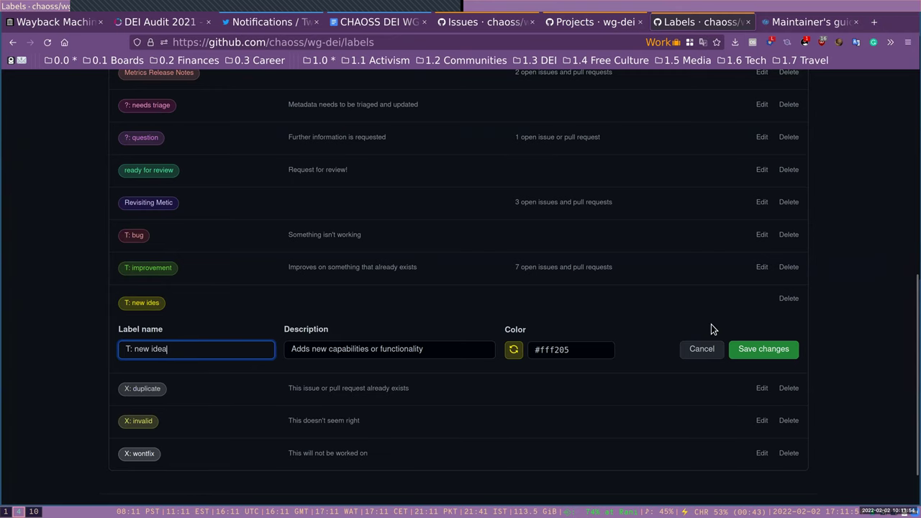
pyautogui.click(762, 350)
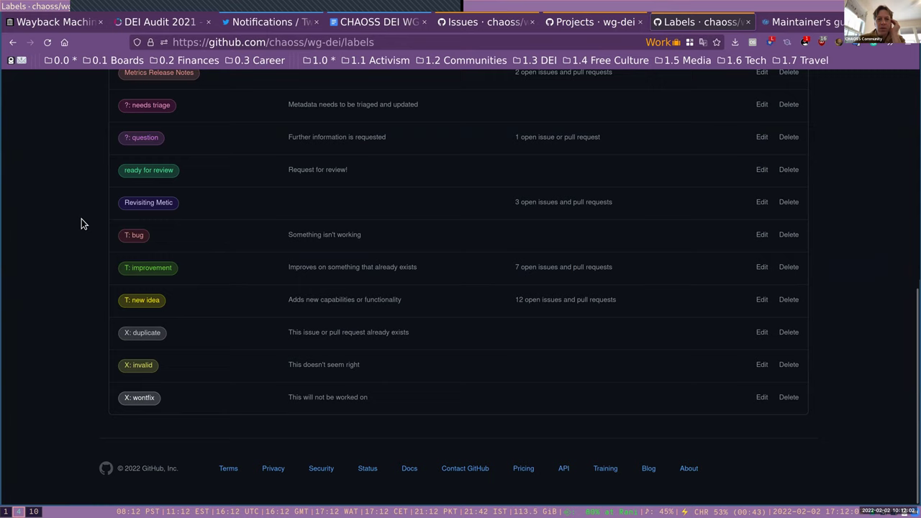
# - Look over the wg-dei labels list and highlight the Inclusion, Type, X and ? conventions in the maintainer's guide
pyautogui.scroll(1, 82, 224)
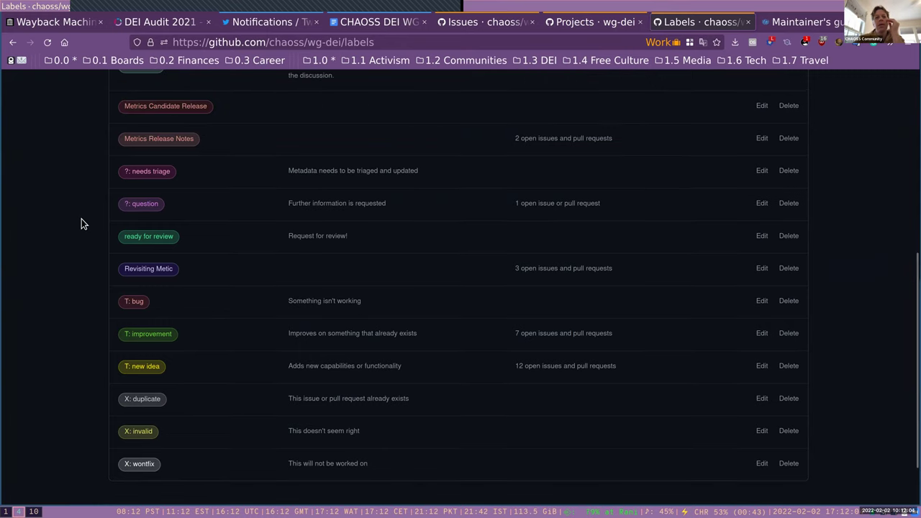
pyautogui.scroll(1, 81, 224)
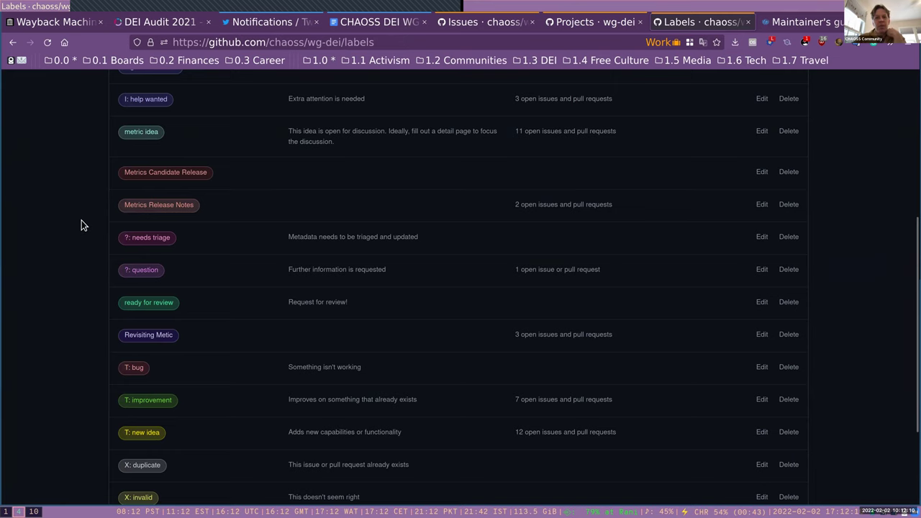
pyautogui.scroll(1, 81, 220)
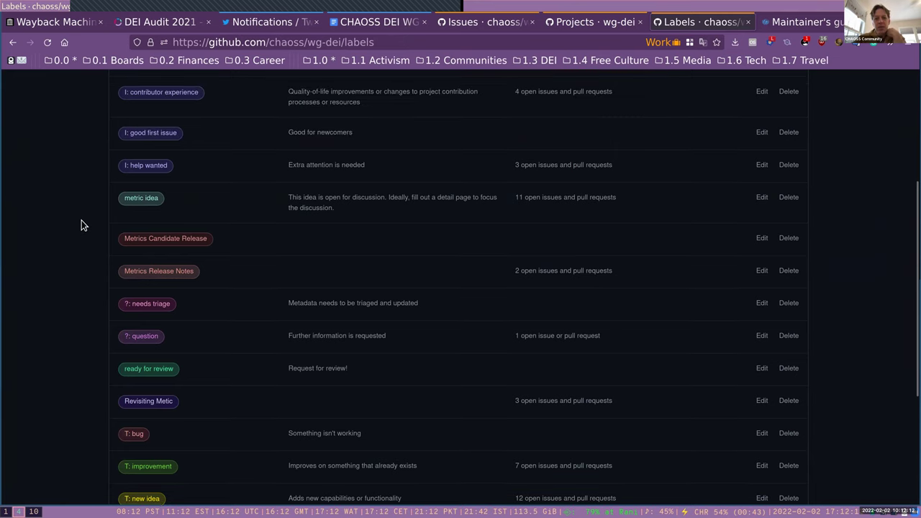
pyautogui.scroll(1, 81, 220)
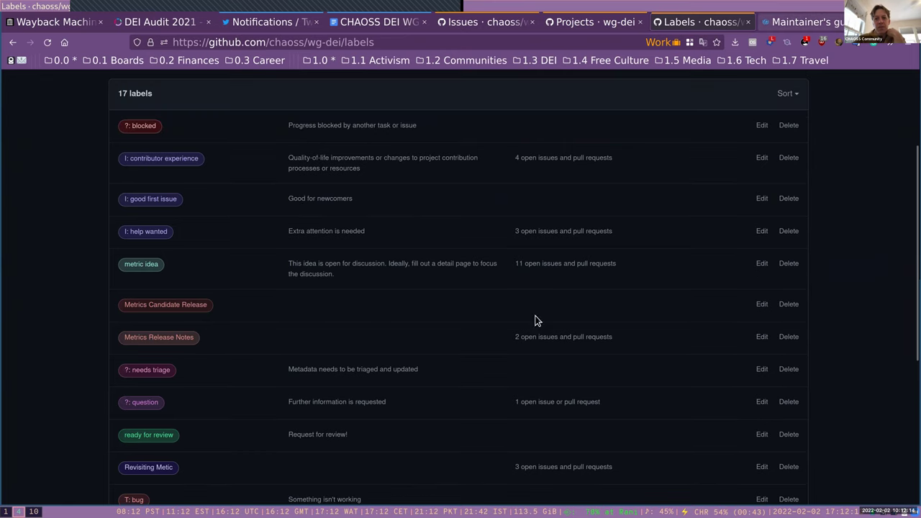
pyautogui.hotkey('ctrl', 'Tab')
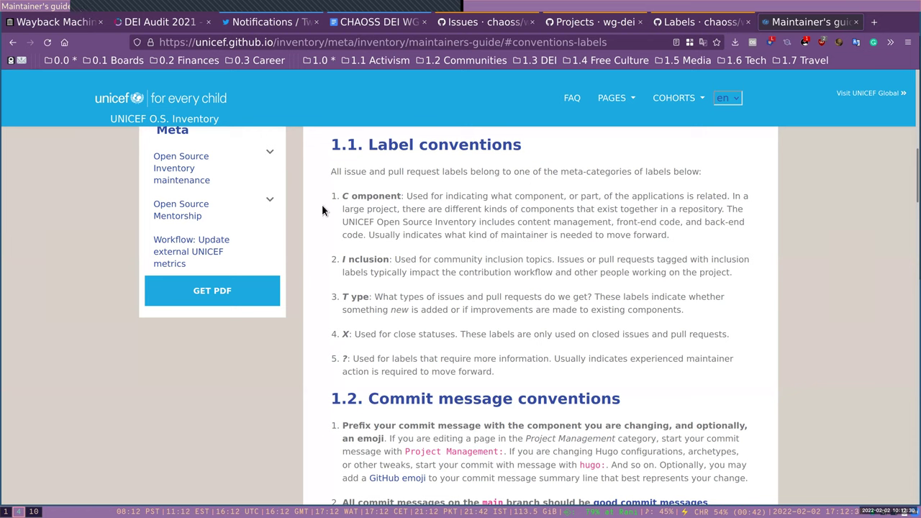
pyautogui.moveTo(496, 372); pyautogui.dragTo(342, 263)
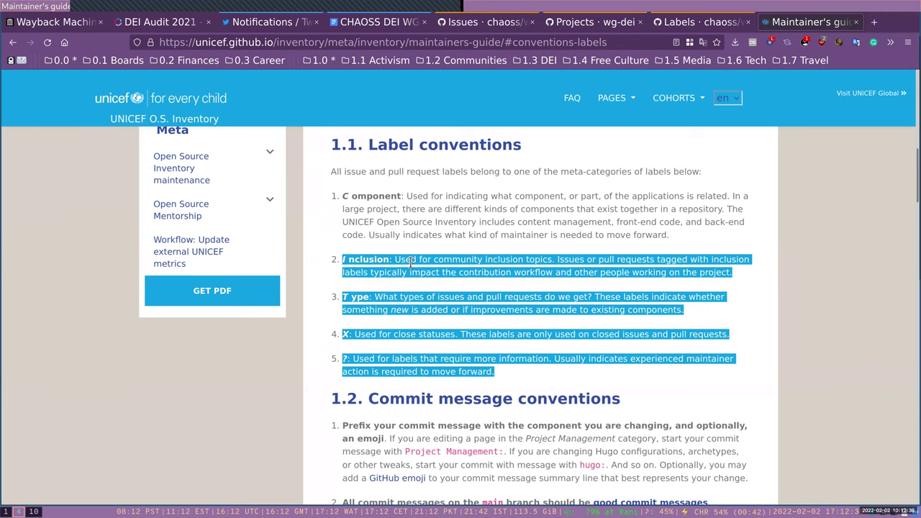
# - Open CONTRIBUTING.md from the .github folder of the wg-dei repository
pyautogui.click(585, 26)
pyautogui.click(696, 25)
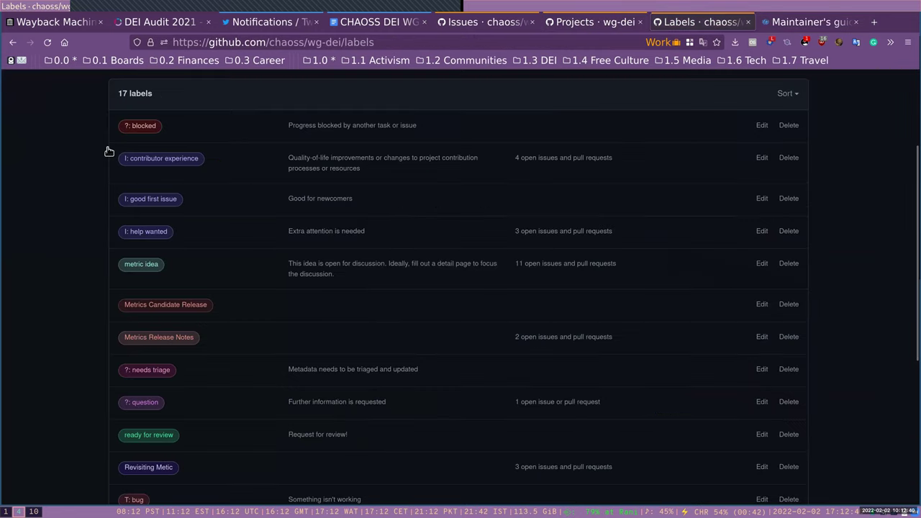
pyautogui.scroll(3, 108, 151)
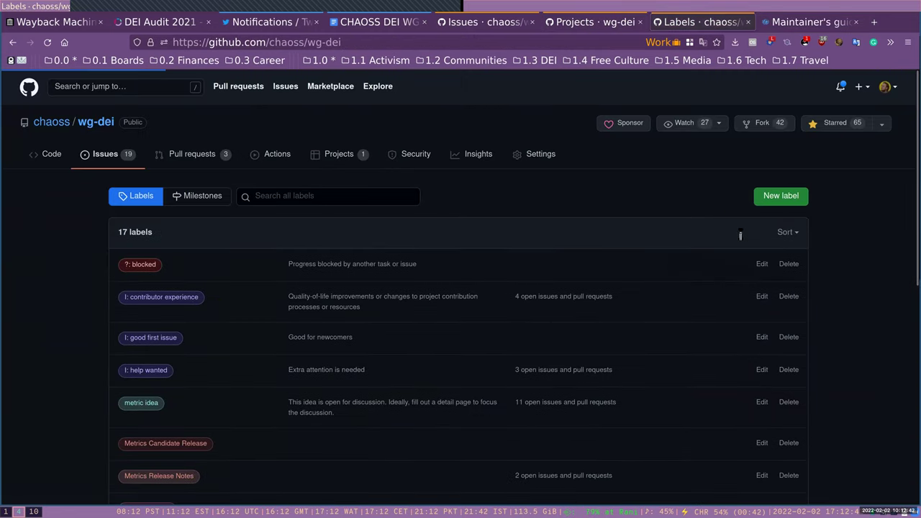
pyautogui.click(149, 258)
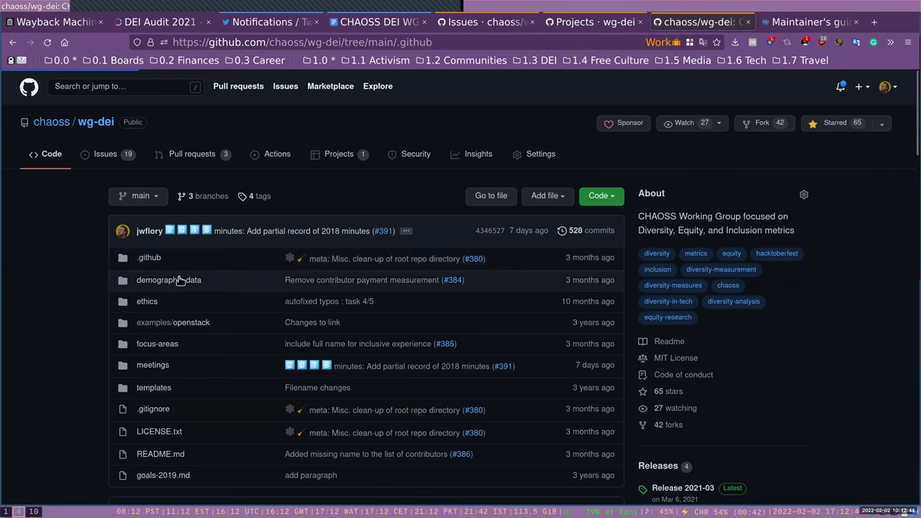
pyautogui.click(183, 302)
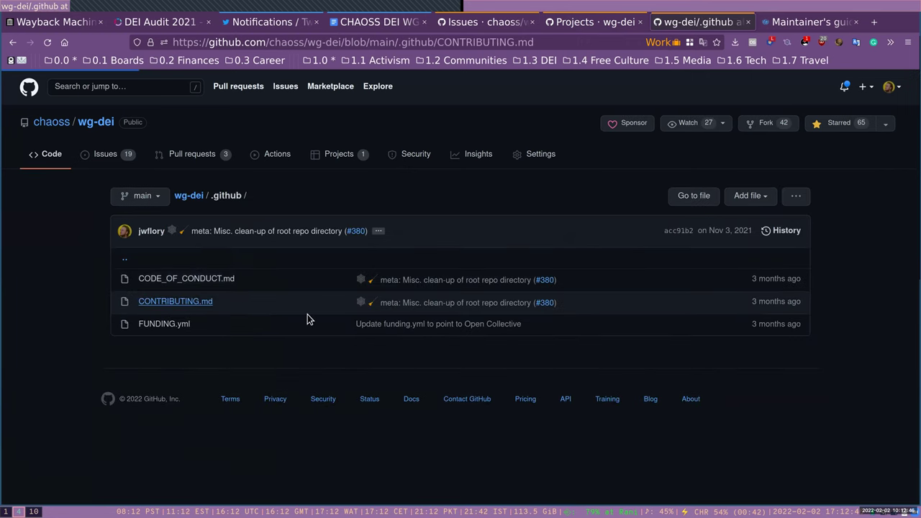
# - Read through the contribution guidelines in CONTRIBUTING.md, from the submission steps to the bug reporting and maintainer sections
pyautogui.scroll(-3, 393, 286)
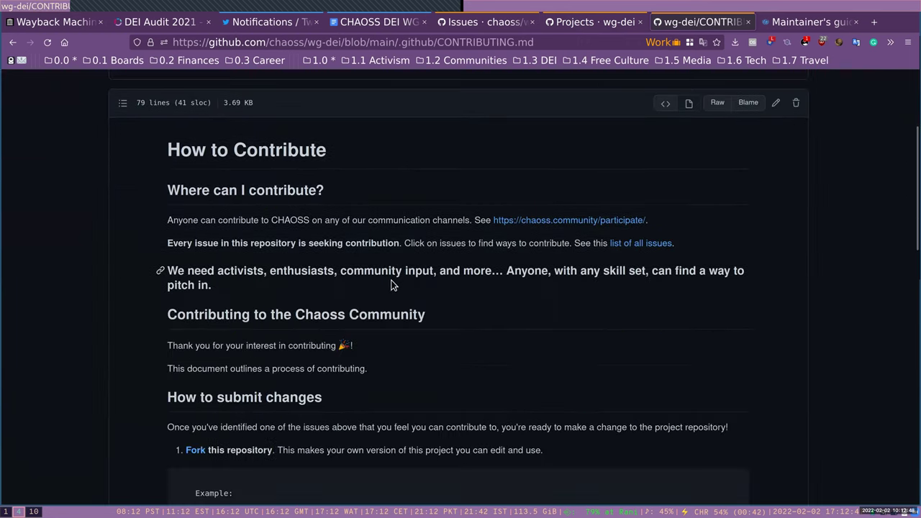
pyautogui.scroll(-5, 392, 286)
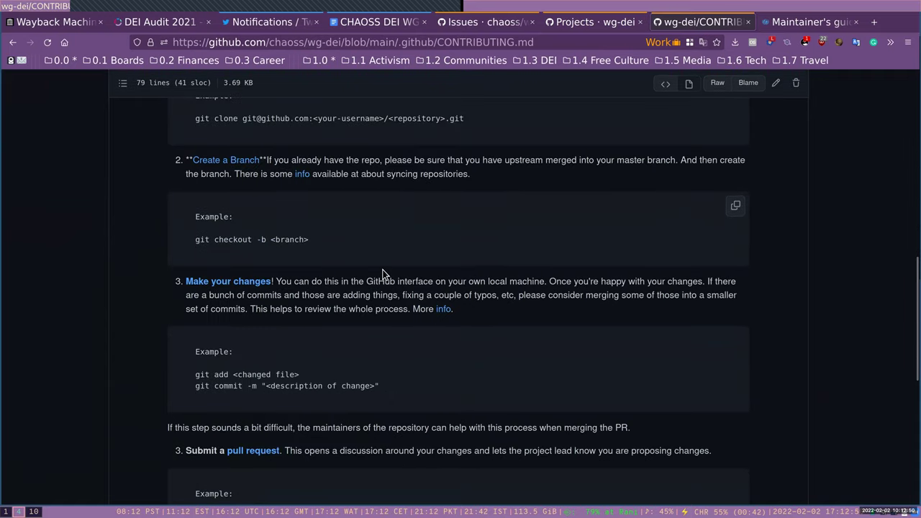
pyautogui.scroll(-6, 380, 271)
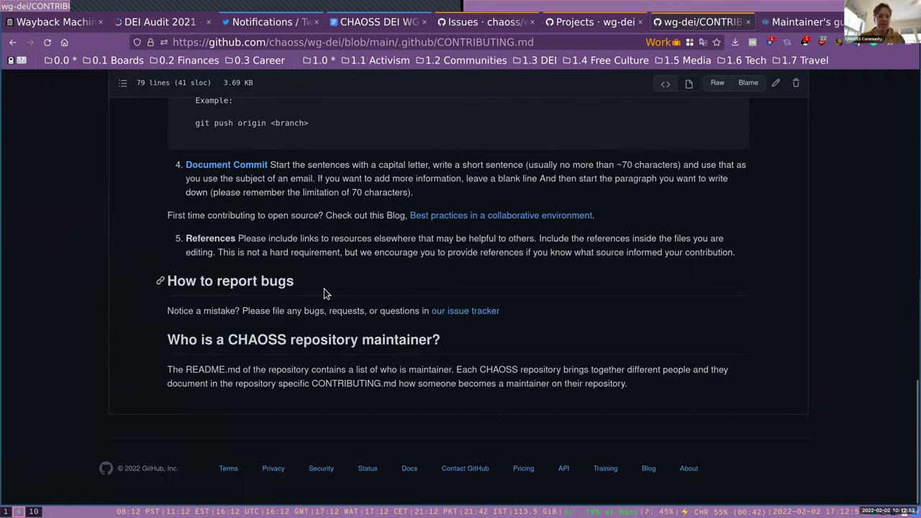
pyautogui.scroll(1, 324, 289)
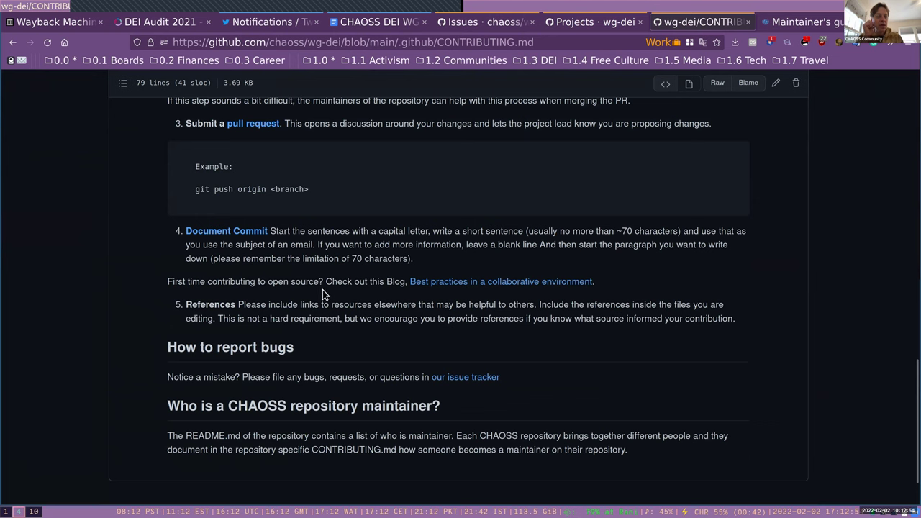
pyautogui.scroll(3, 322, 290)
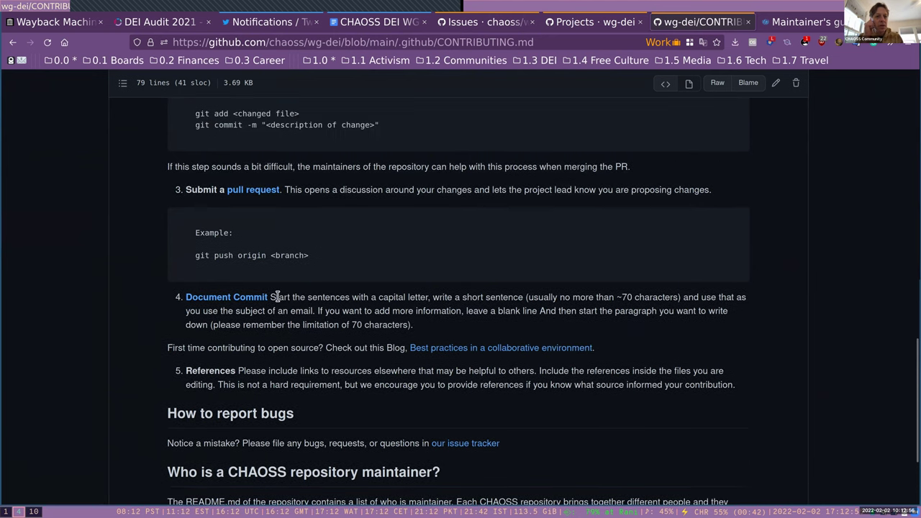
pyautogui.scroll(12, 245, 302)
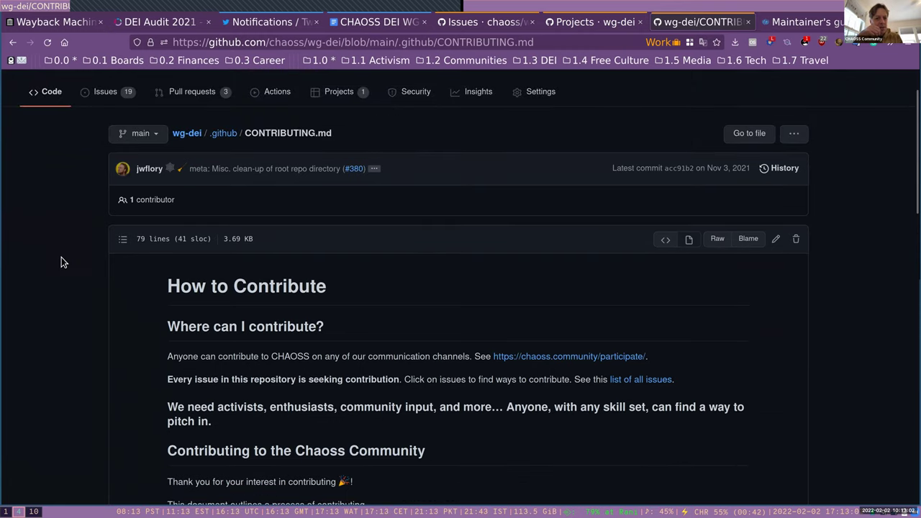
# - Review CONTRIBUTING.md again from the contribution overview to the repository maintainer section, and close the Maintainer's guide page
pyautogui.scroll(-1, 63, 262)
pyautogui.scroll(-2, 64, 262)
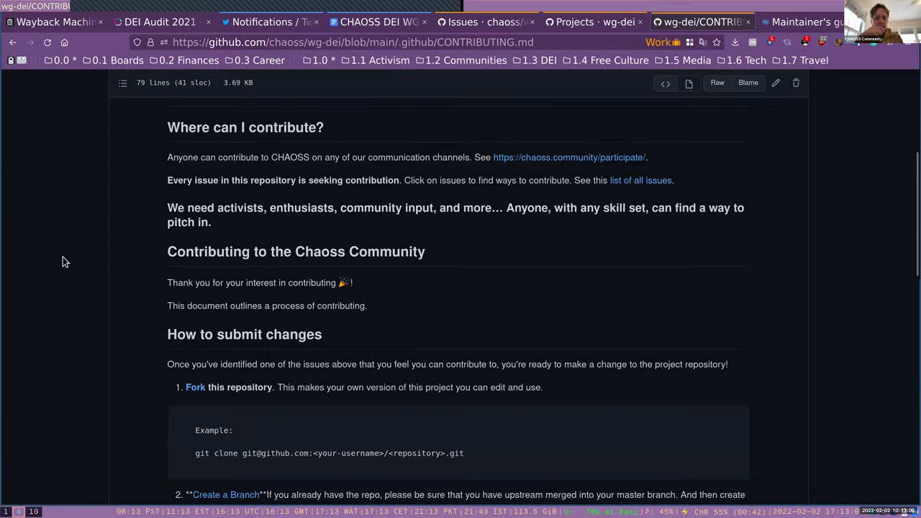
pyautogui.scroll(-1, 66, 264)
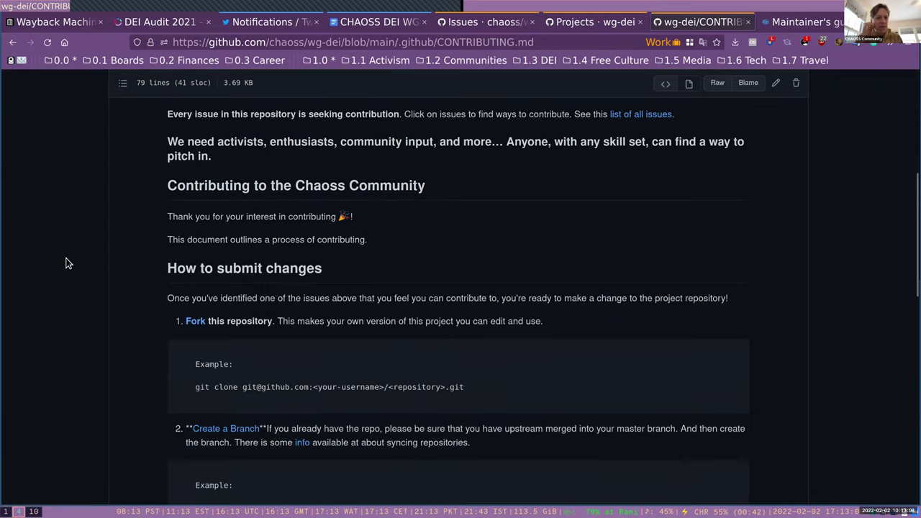
pyautogui.scroll(-2, 66, 264)
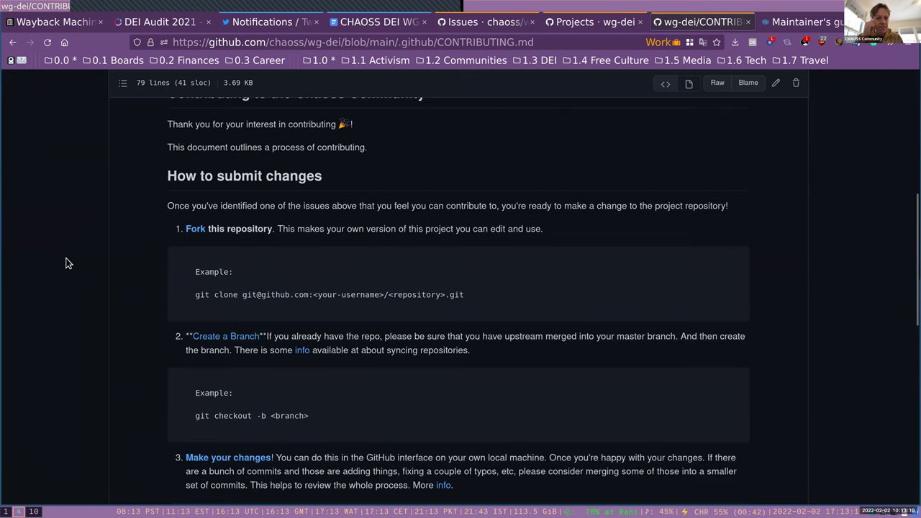
pyautogui.scroll(-7, 67, 264)
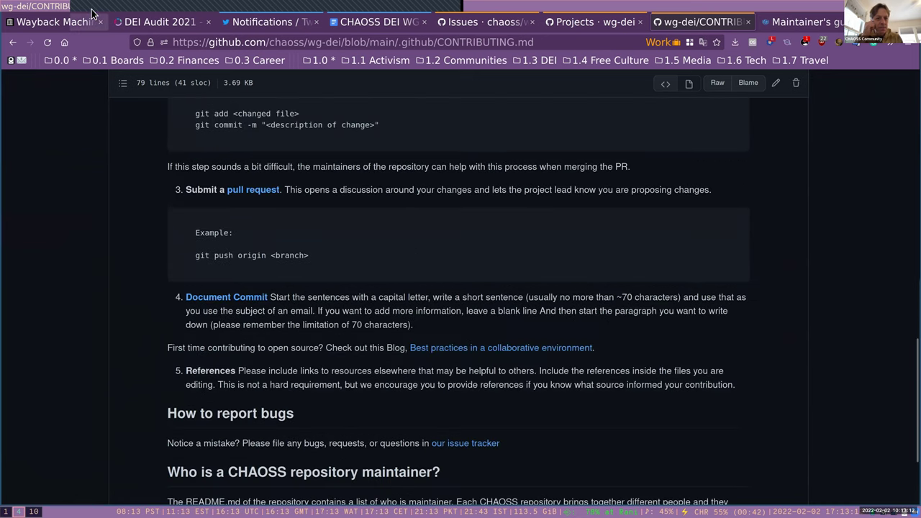
pyautogui.scroll(-1, 64, 317)
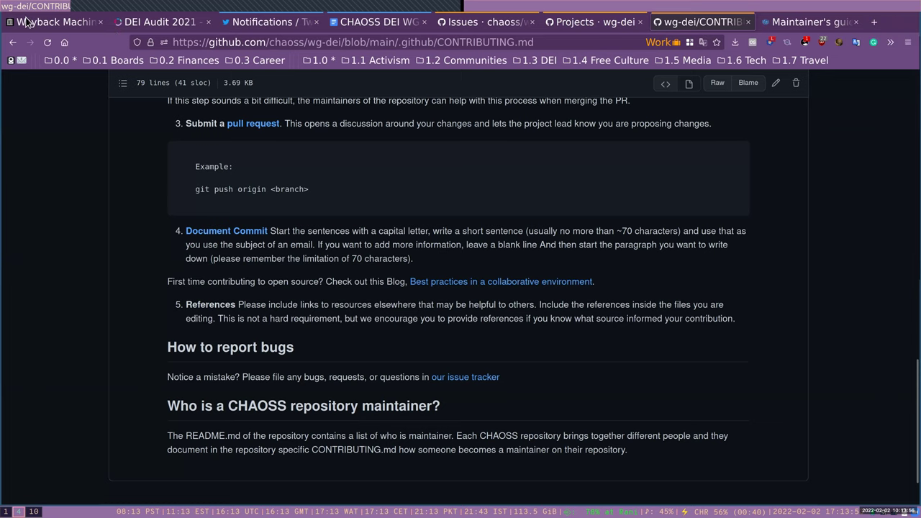
pyautogui.click(856, 21)
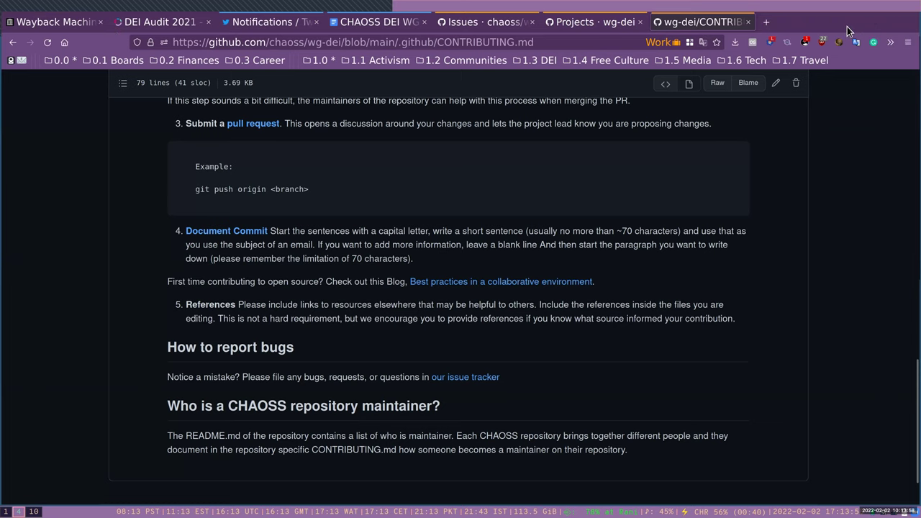